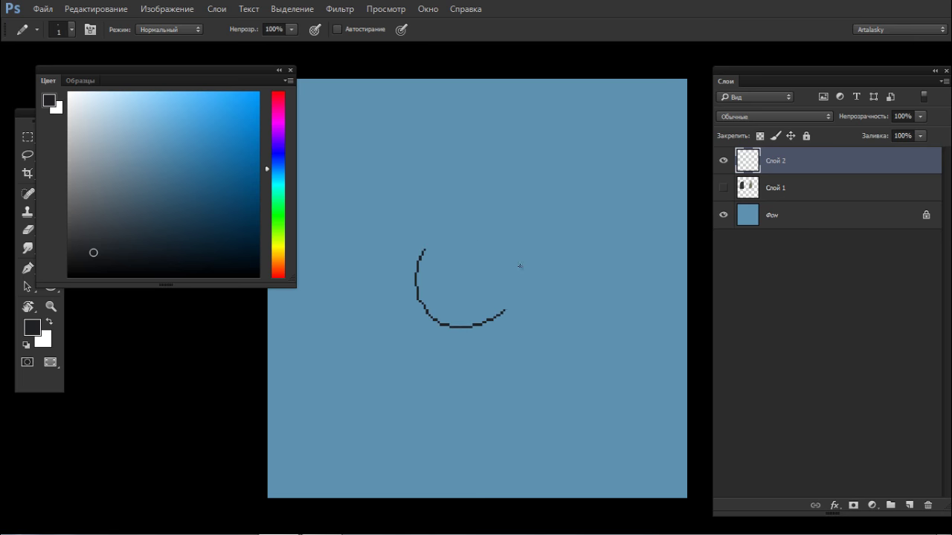
Undo the curved stroke on the canvas and set the square pencil size to 6 px
key("ctrl+z")
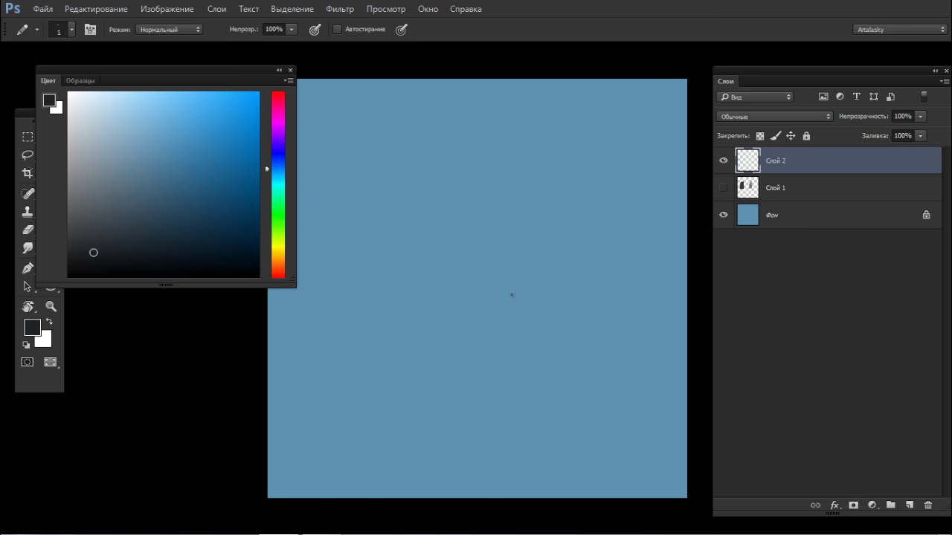
right_click(471, 247)
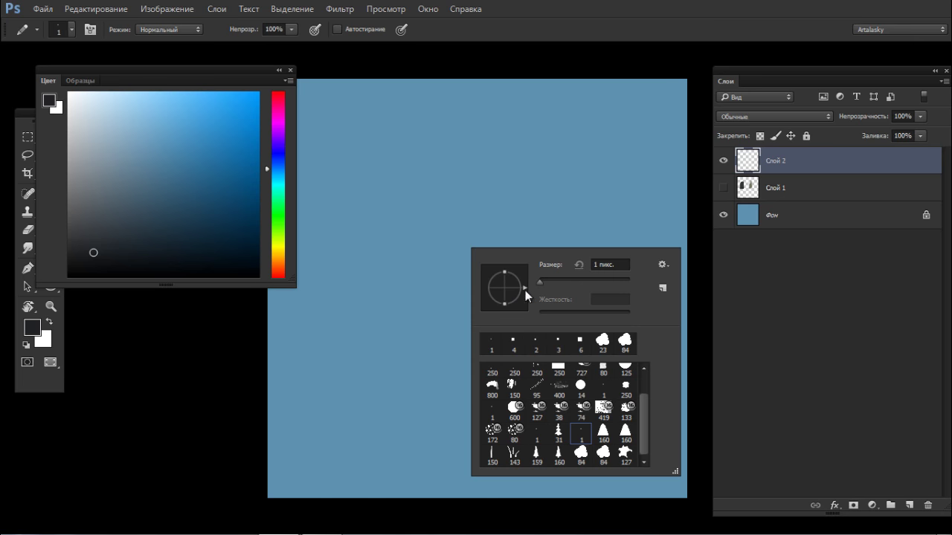
left_click(581, 436)
left_click_drag(539, 284, 541, 284)
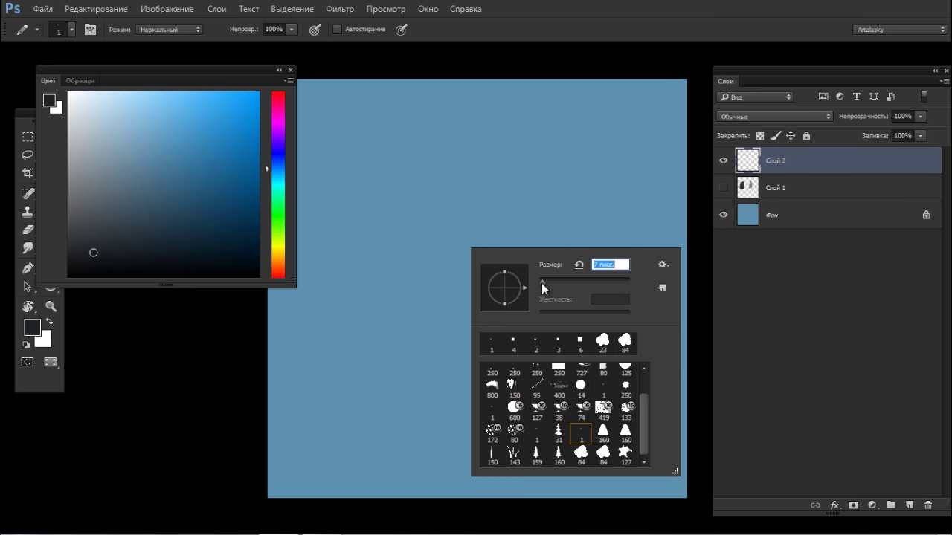
Try the 6 px pencil with a few dabs on the canvas and undo them
left_click(431, 302)
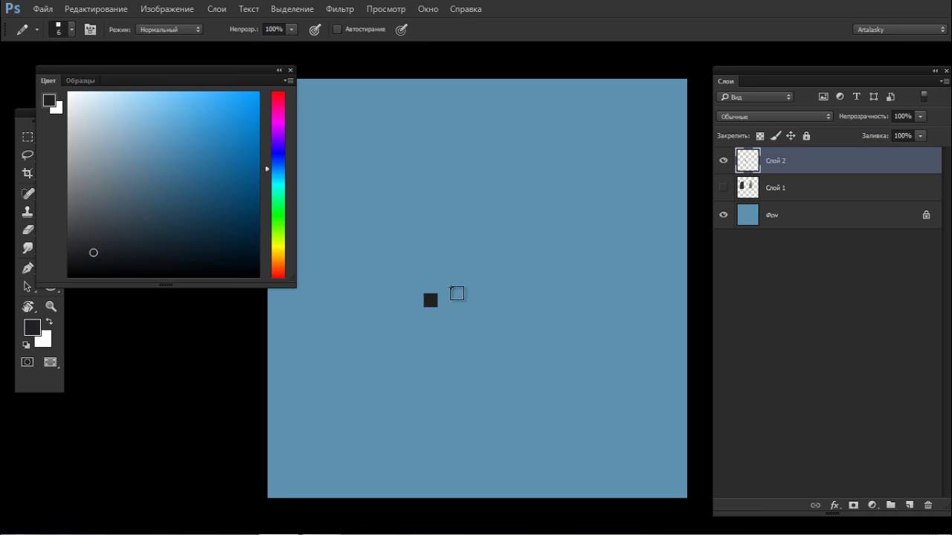
left_click(454, 295)
left_click(456, 305)
key("ctrl+z")
Outline a wide boulder silhouette in the middle of the canvas on Слой 2 and fill it with the dark foreground color
left_click(723, 188)
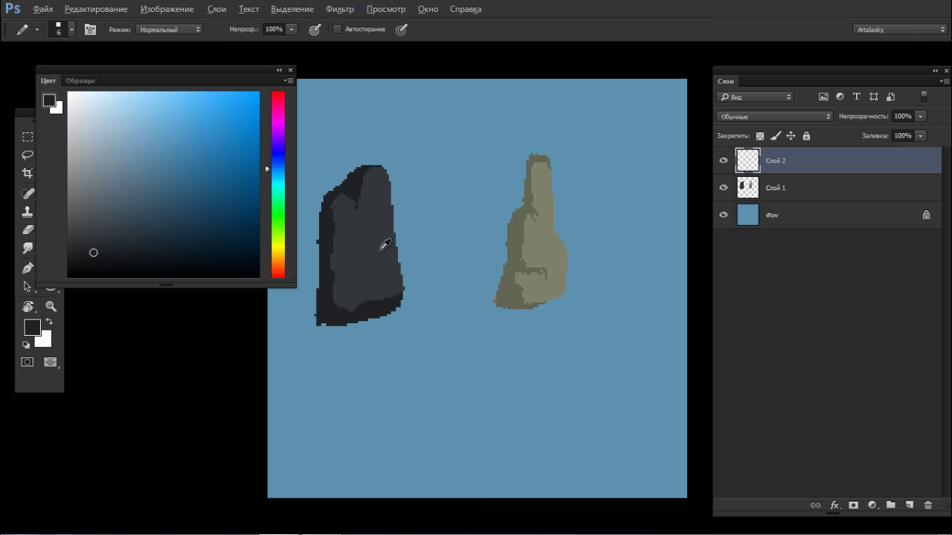
left_click(723, 187)
mouse_move(435, 357)
left_mouse_down()
mouse_move(461, 302)
mouse_move(450, 299)
mouse_move(470, 263)
mouse_move(464, 296)
mouse_move(471, 237)
mouse_move(462, 300)
mouse_move(490, 227)
mouse_move(511, 228)
mouse_move(546, 257)
mouse_move(549, 336)
mouse_move(514, 351)
mouse_move(435, 353)
mouse_move(543, 351)
mouse_move(475, 339)
left_mouse_up()
key("g")
left_click(496, 310)
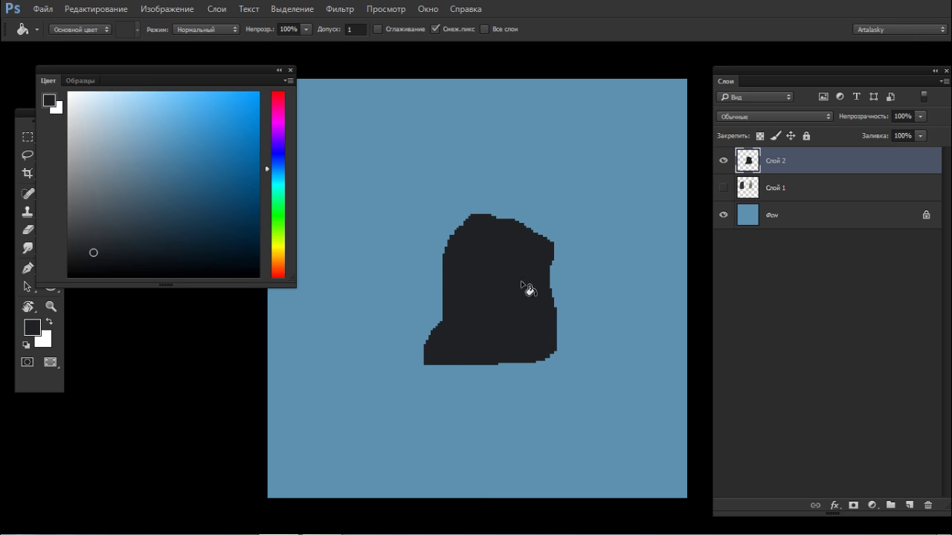
Outline a tall bottle-shaped rock in the canvas's upper left area with the pencil and fill it with the dark color
key("b")
mouse_move(355, 275)
left_mouse_down()
mouse_move(375, 127)
mouse_move(412, 195)
mouse_move(402, 267)
mouse_move(374, 259)
left_mouse_up()
key("g")
left_click(388, 239)
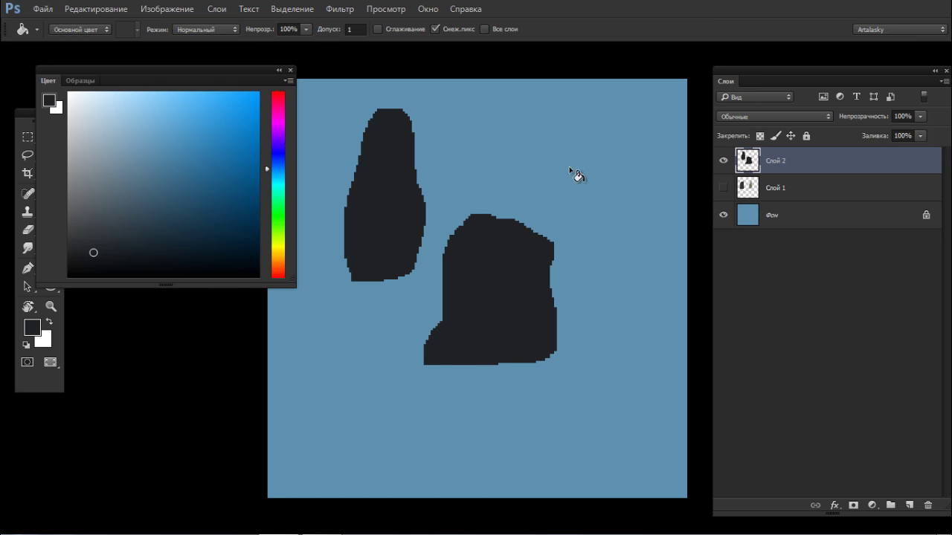
Outline an oval rock in the canvas's upper right area with the pencil and fill it with the dark color
key("b")
mouse_move(569, 200)
left_mouse_down()
mouse_move(533, 149)
mouse_move(624, 144)
mouse_move(574, 208)
mouse_move(555, 183)
mouse_move(533, 186)
left_mouse_up()
key("g")
left_click(579, 167)
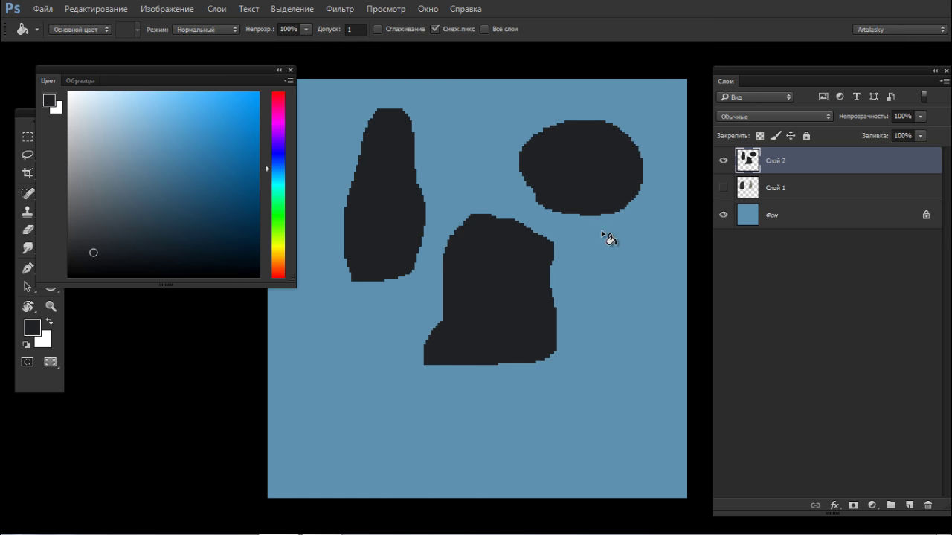
Extend the tall rock's tip with the pencil and cut away its upper right side with a 9 px eraser
key("b")
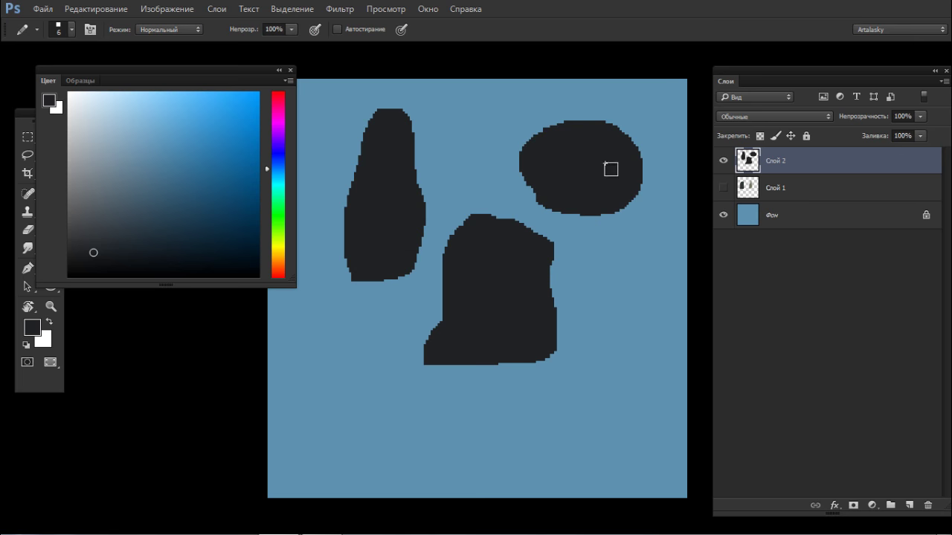
left_click_drag(385, 117, 400, 105)
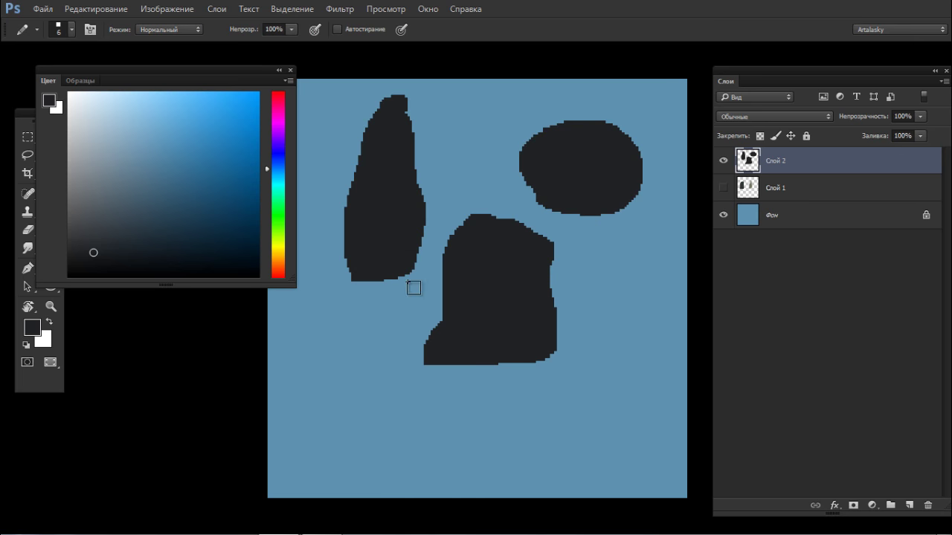
key("e")
right_click(420, 113)
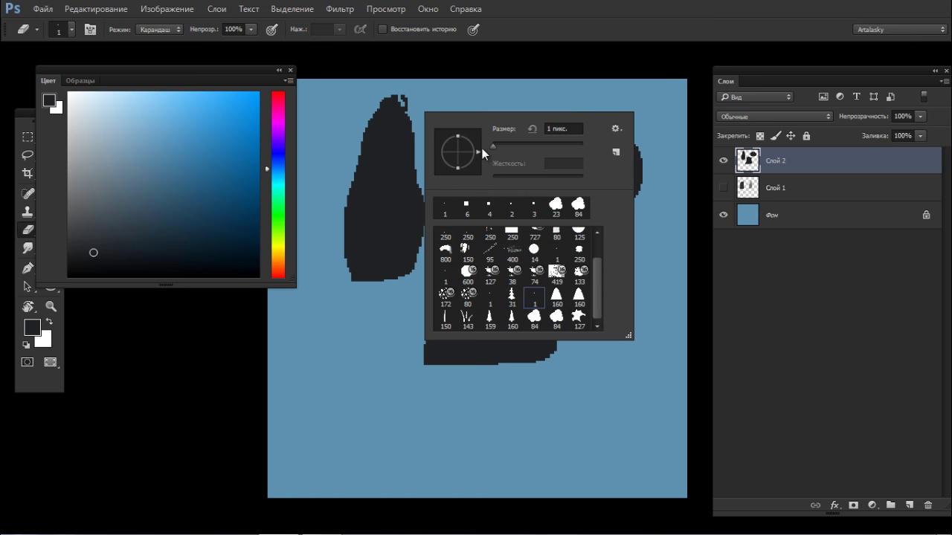
left_click(494, 145)
mouse_move(405, 100)
left_mouse_down()
mouse_move(395, 100)
mouse_move(414, 131)
mouse_move(403, 115)
left_mouse_up()
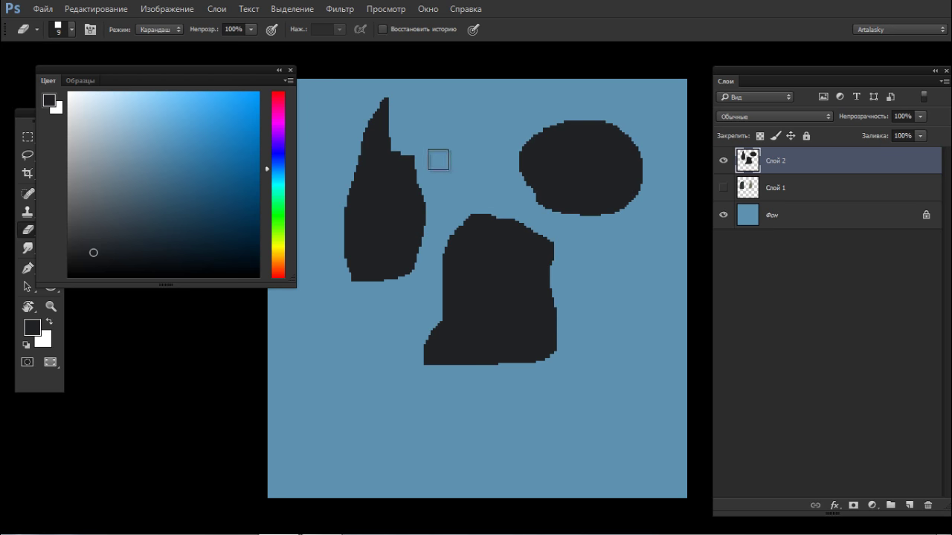
Add thin pointed spikes to the notched top of the tall rock with a 1 px pencil
key("b")
right_click(438, 153)
left_click_drag(396, 151, 403, 145)
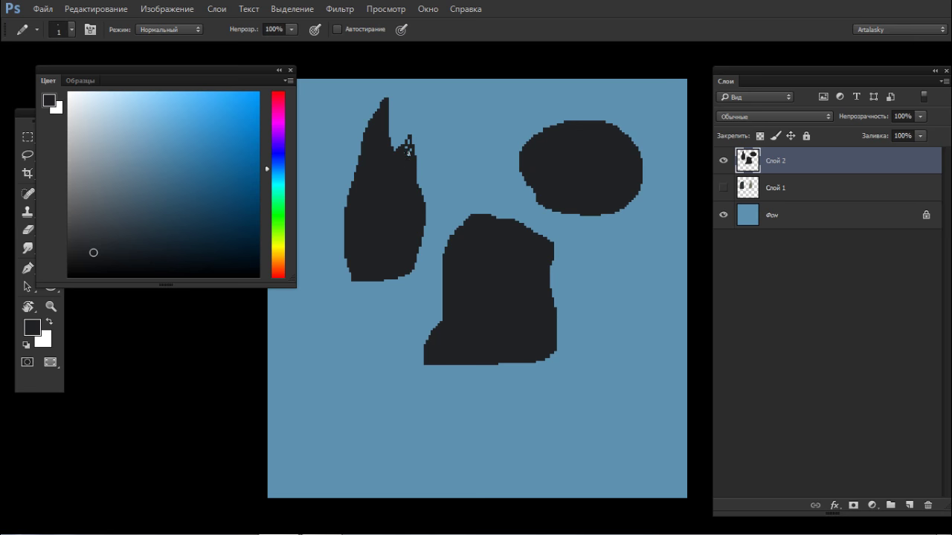
key("ctrl+z")
Lasso a long flat shape along the bottom of the canvas, fill it with the dark foreground color and deselect it
key("l")
mouse_move(639, 473)
left_mouse_down()
mouse_move(465, 473)
mouse_move(358, 402)
mouse_move(386, 392)
mouse_move(616, 415)
mouse_move(660, 437)
mouse_move(656, 466)
mouse_move(622, 473)
left_mouse_up()
key("b")
key("alt+BackSpace")
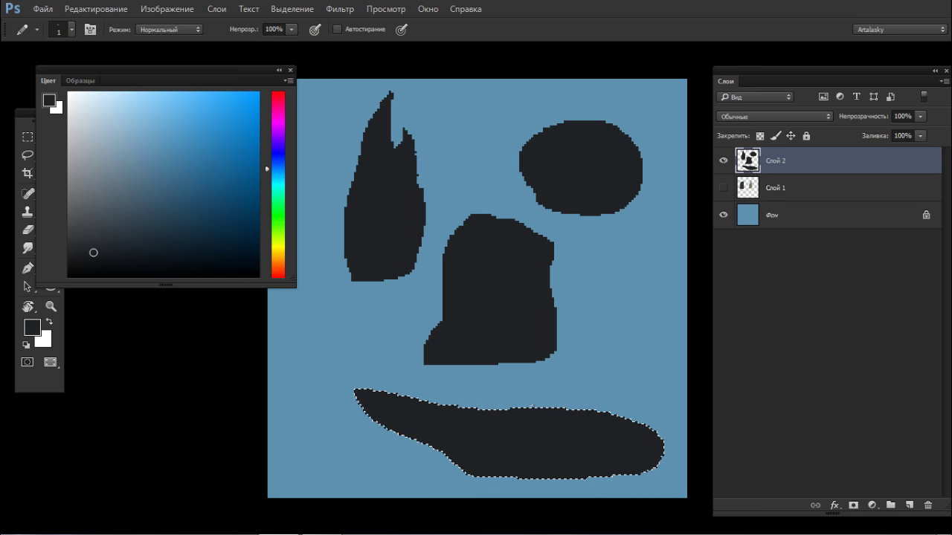
key("ctrl+d")
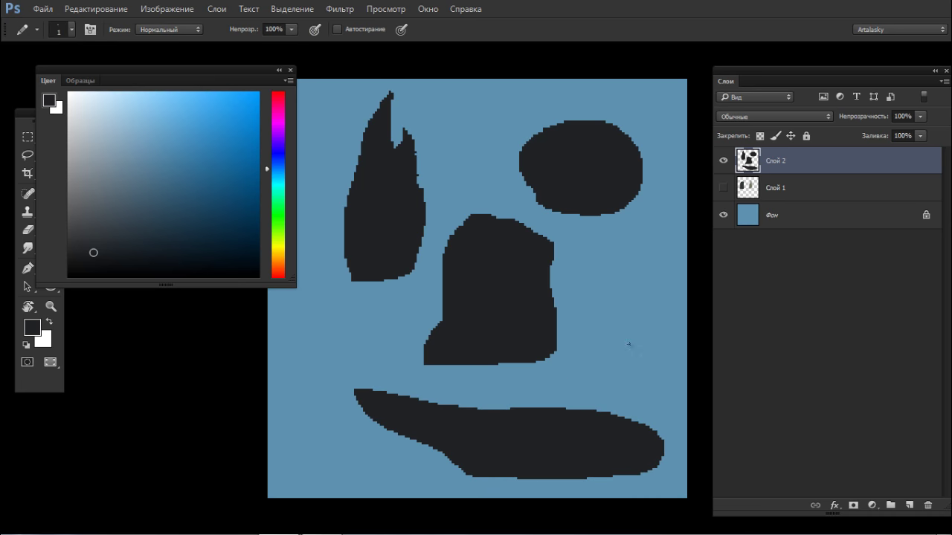
Hide Слой 2 and create a new empty layer above it
left_click(723, 161)
left_click(909, 505)
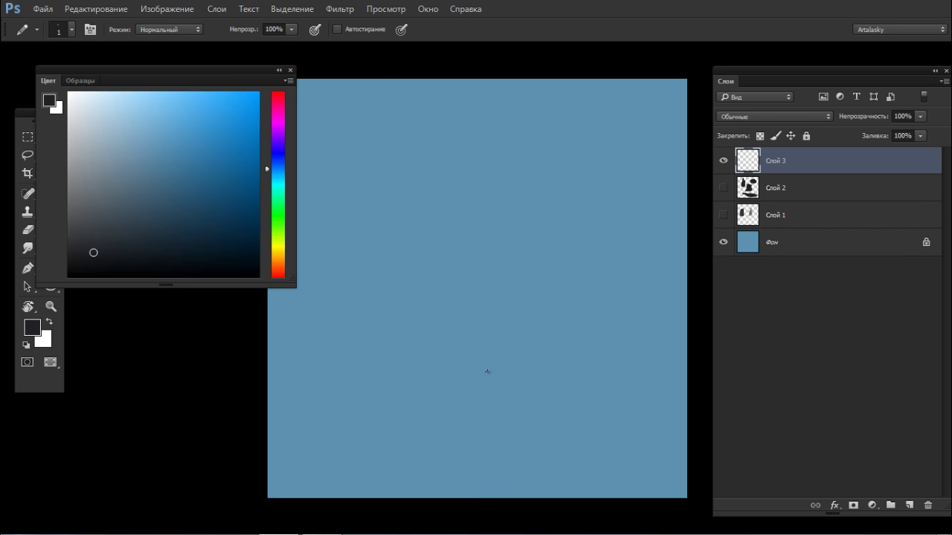
Outline a long boat hull across the canvas's upper part on Слой 3 with the 1 px pencil and fill it dark
mouse_move(357, 152)
left_mouse_down()
mouse_move(633, 174)
mouse_move(643, 235)
mouse_move(624, 246)
mouse_move(414, 247)
mouse_move(360, 206)
mouse_move(353, 160)
left_mouse_up()
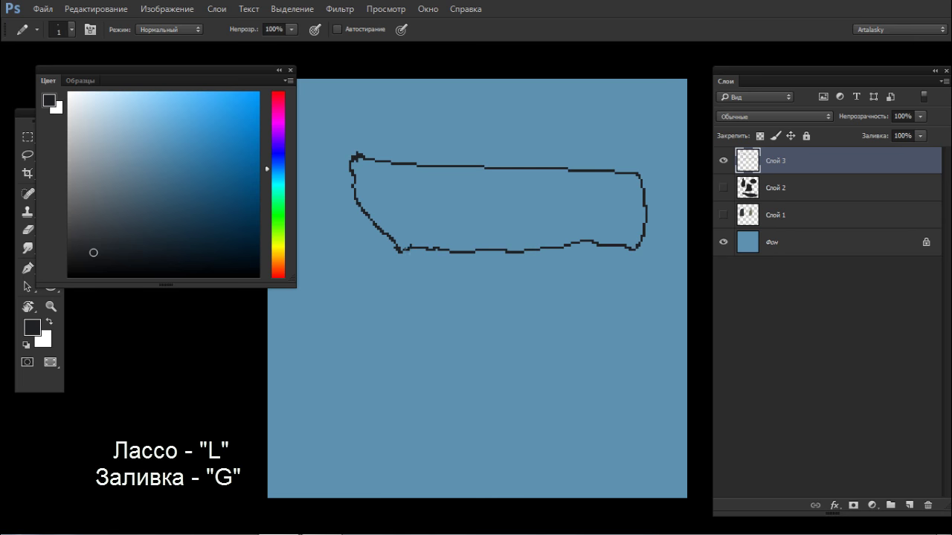
key("g")
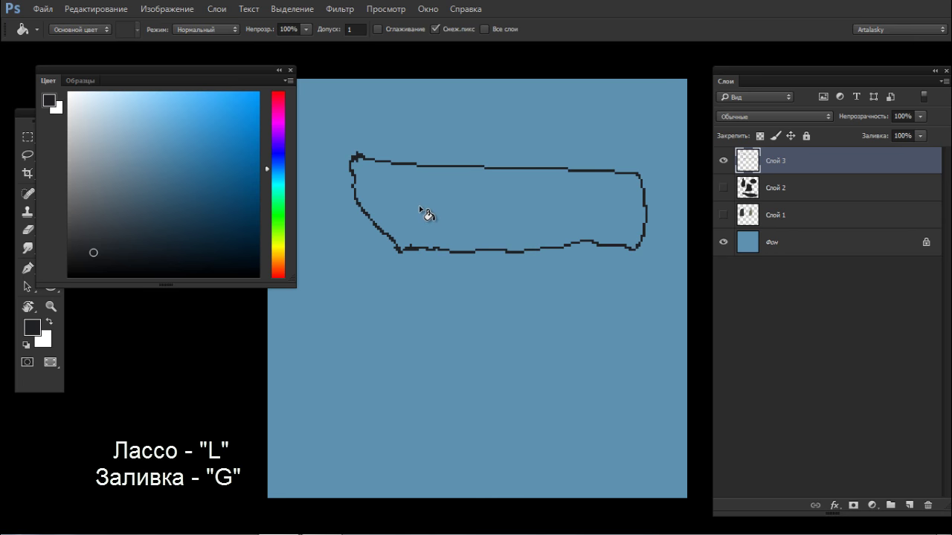
left_click(419, 207)
Outline a cabin on top of the boat hull with the pencil and fill it with the dark color
key("b")
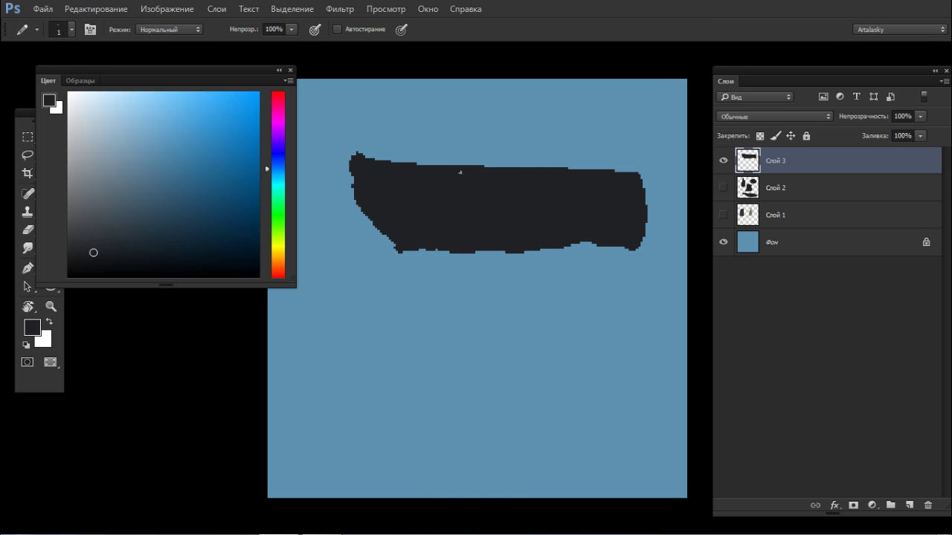
mouse_move(490, 165)
left_mouse_down()
mouse_move(484, 126)
mouse_move(522, 111)
mouse_move(607, 168)
left_mouse_up()
key("g")
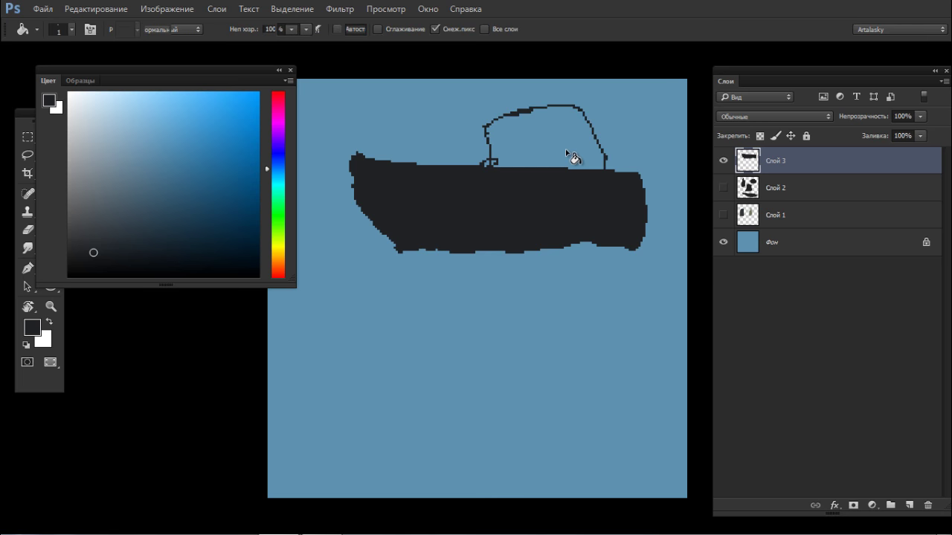
left_click(570, 154)
Draw a short slanted line below the boat and clear the whole drawing from Слой 3 using a lasso selection
key("b")
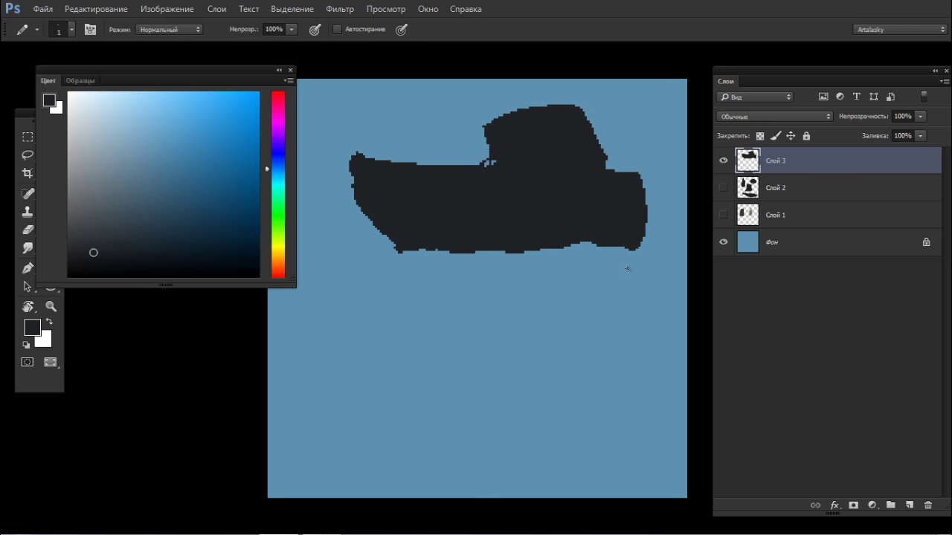
left_click_drag(614, 276, 487, 299)
key("l")
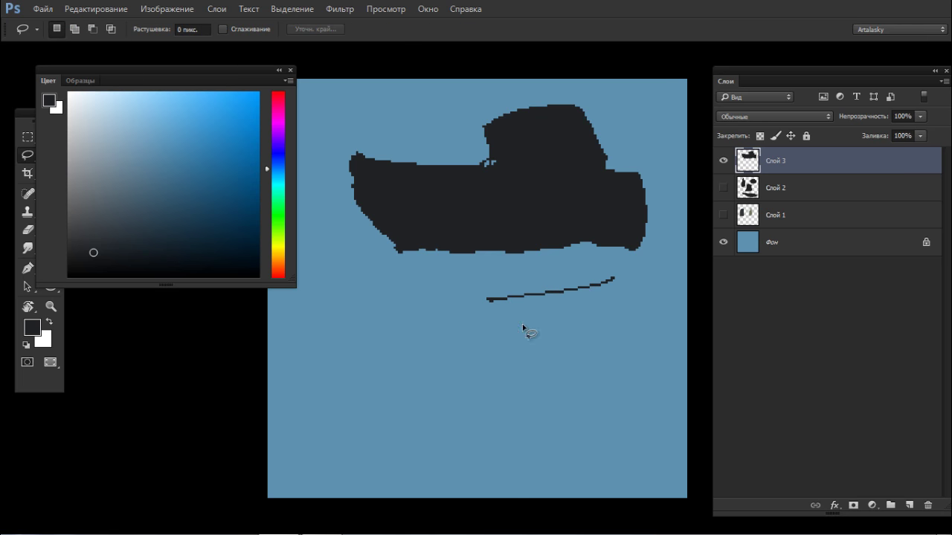
mouse_move(528, 327)
left_mouse_down()
mouse_move(455, 96)
mouse_move(679, 134)
mouse_move(632, 303)
mouse_move(573, 325)
left_mouse_up()
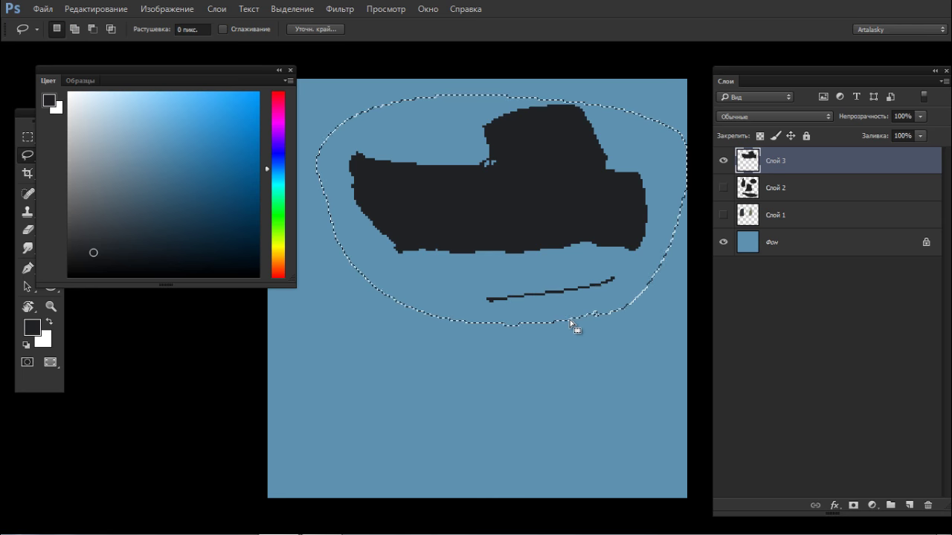
key("Delete")
key("ctrl+d")
Paint a tall solid tower-like rock silhouette in the middle of Слой 3 with a 7 px square pencil
key("b")
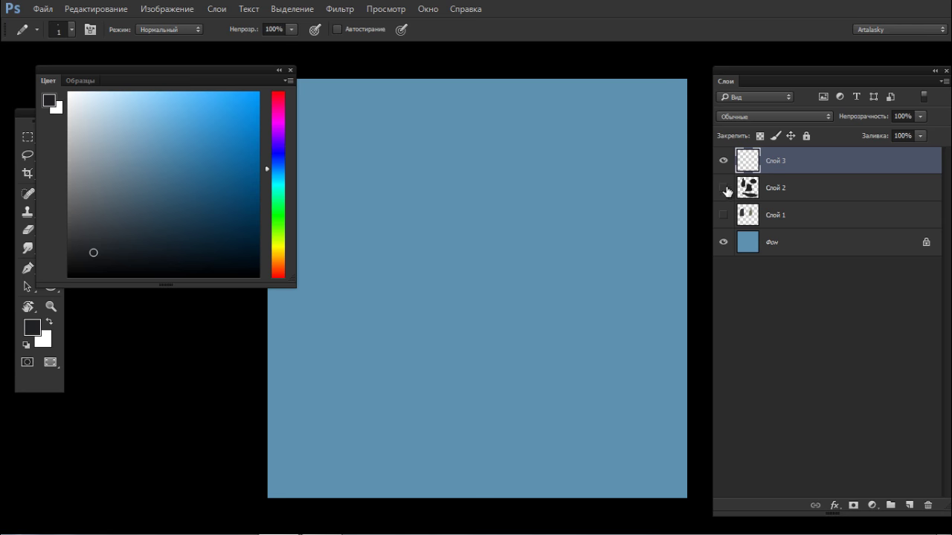
left_click(723, 214)
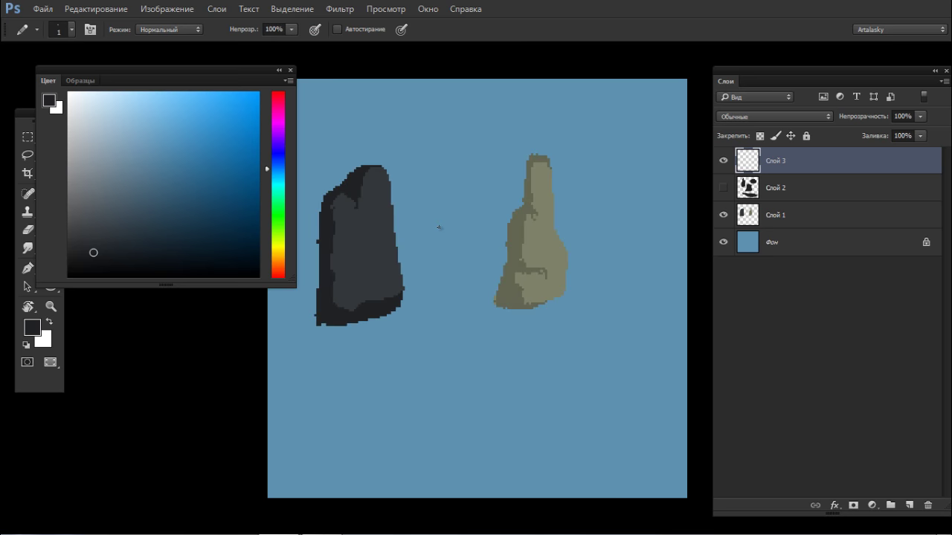
left_click(723, 215)
right_click(454, 280)
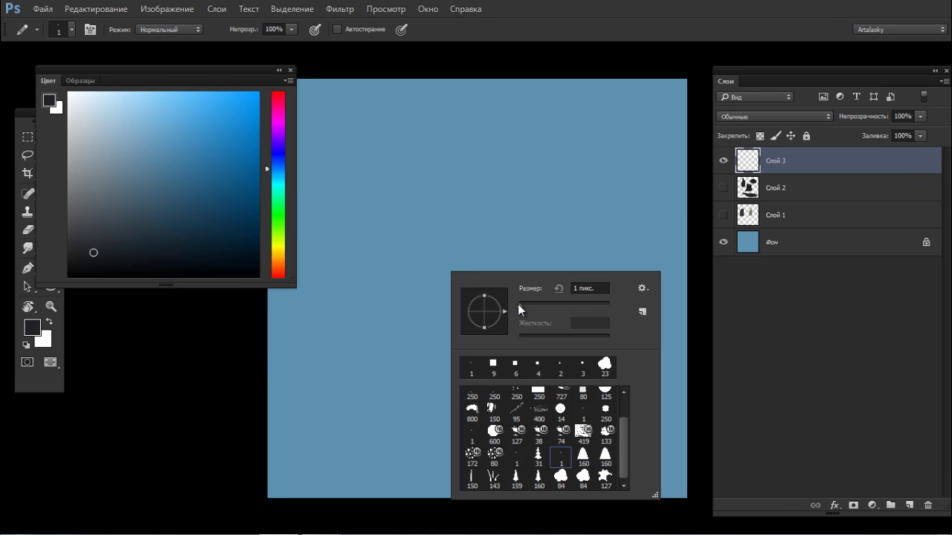
left_click_drag(518, 304, 520, 306)
mouse_move(433, 230)
left_mouse_down()
mouse_move(439, 304)
mouse_move(432, 199)
mouse_move(440, 298)
mouse_move(444, 194)
mouse_move(459, 135)
mouse_move(453, 187)
mouse_move(466, 240)
mouse_move(472, 173)
mouse_move(476, 280)
mouse_move(464, 230)
mouse_move(458, 313)
mouse_move(450, 220)
mouse_move(447, 287)
mouse_move(426, 322)
mouse_move(424, 246)
mouse_move(448, 313)
mouse_move(464, 288)
mouse_move(471, 309)
mouse_move(436, 326)
mouse_move(476, 333)
left_mouse_up()
Trim the upper right edge of the tower-like rock with the 9 px eraser to narrow its top
key("e")
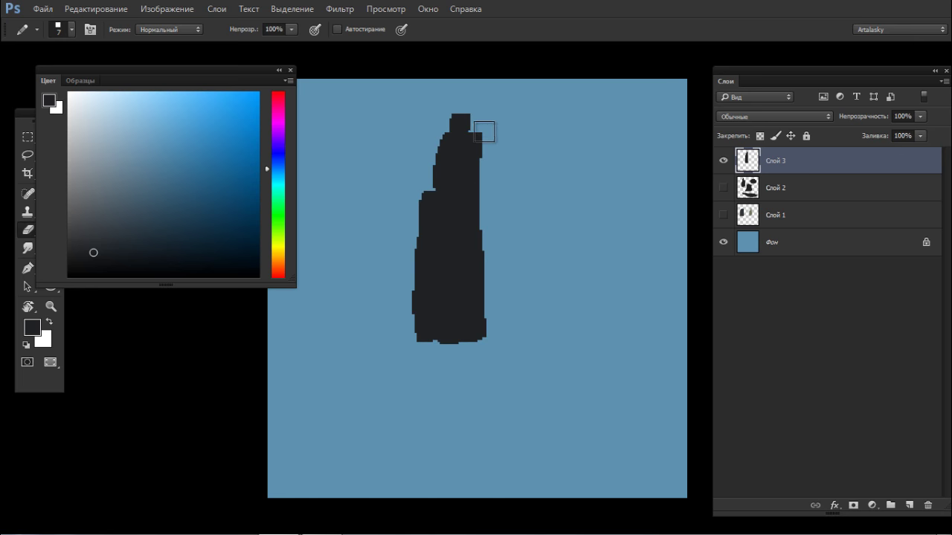
mouse_move(484, 132)
left_mouse_down()
mouse_move(476, 108)
mouse_move(482, 139)
left_mouse_up()
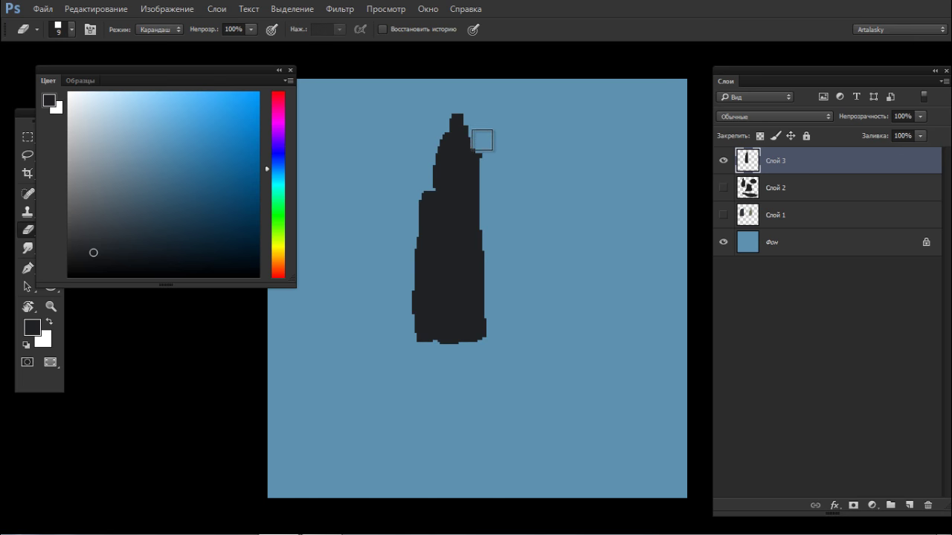
key("b")
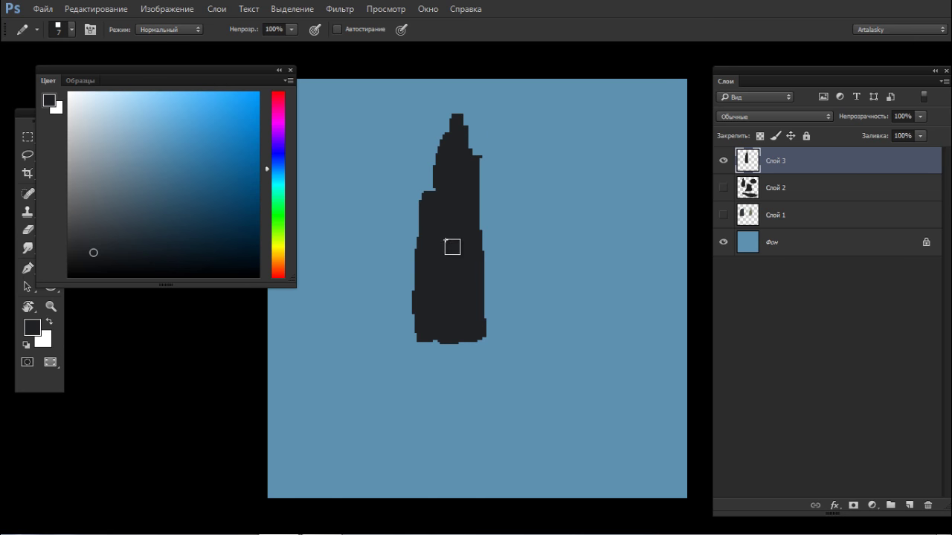
Draw a sharp peak and a small side spike on the tower-like rock with a 1 px pencil
right_click(447, 229)
left_click(511, 263)
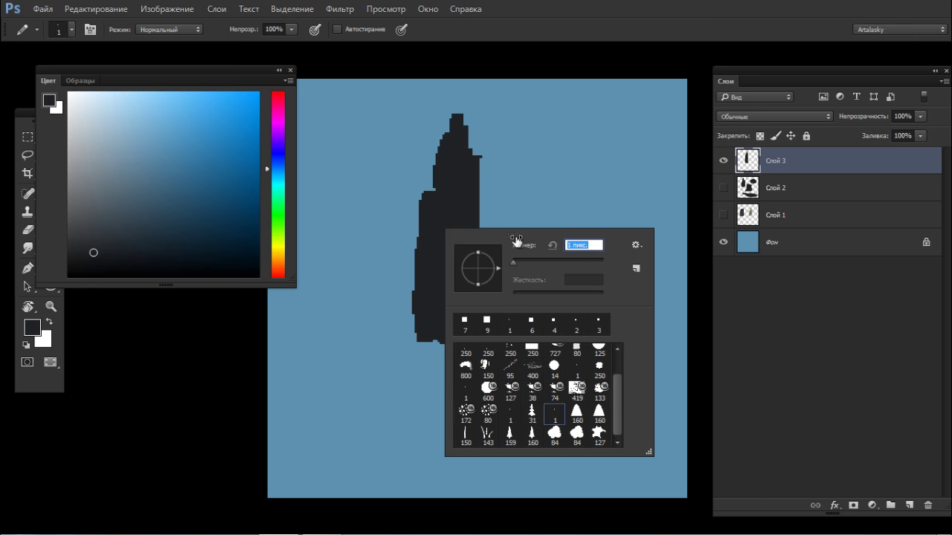
key("Return")
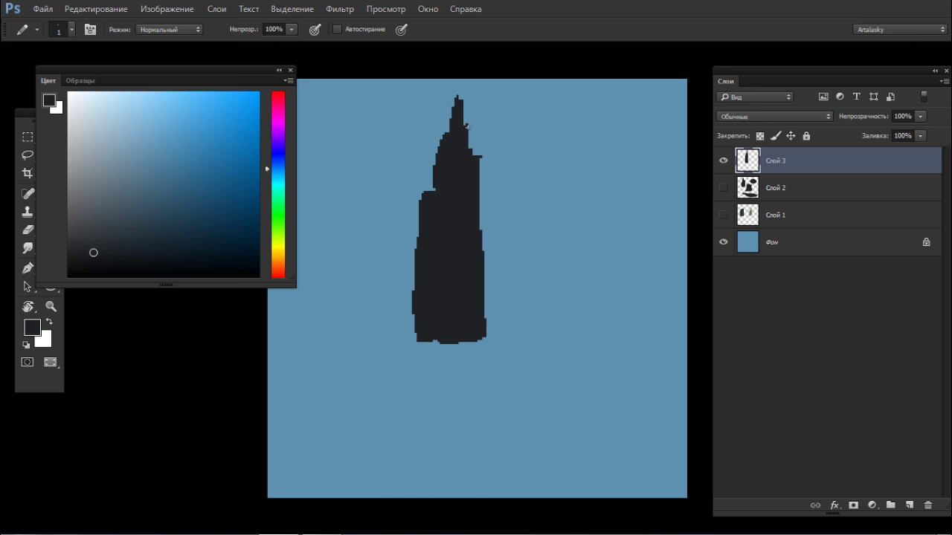
left_click_drag(473, 127, 481, 199)
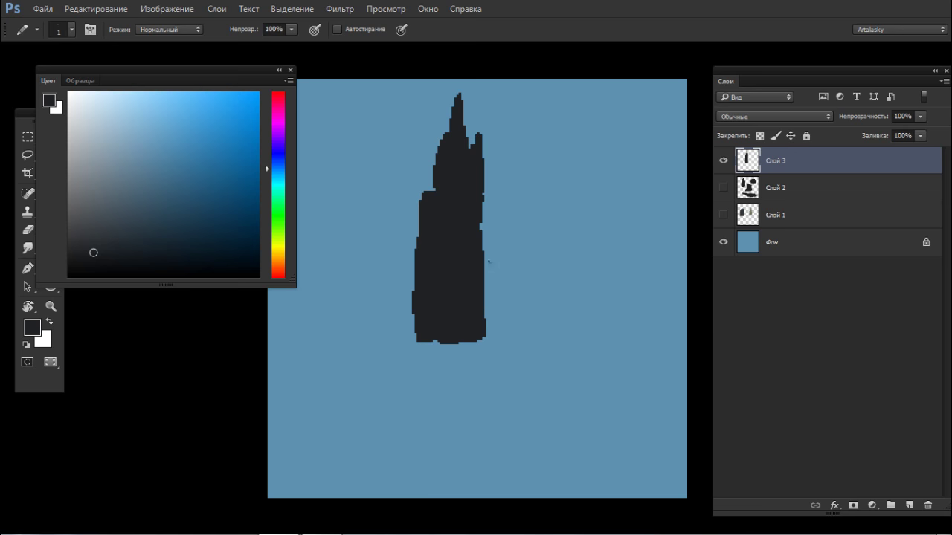
Widen the rock's lower left base with a 6 px pencil, trimming its upper edge with the eraser
right_click(489, 261)
mouse_move(421, 304)
left_mouse_down()
mouse_move(410, 333)
mouse_move(409, 279)
mouse_move(400, 335)
mouse_move(424, 288)
left_mouse_up()
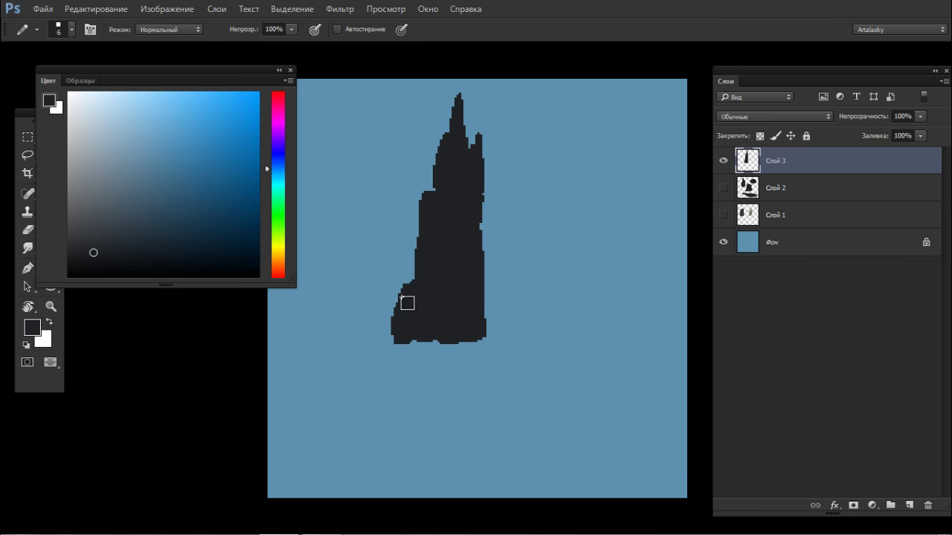
key("e")
left_click(400, 283)
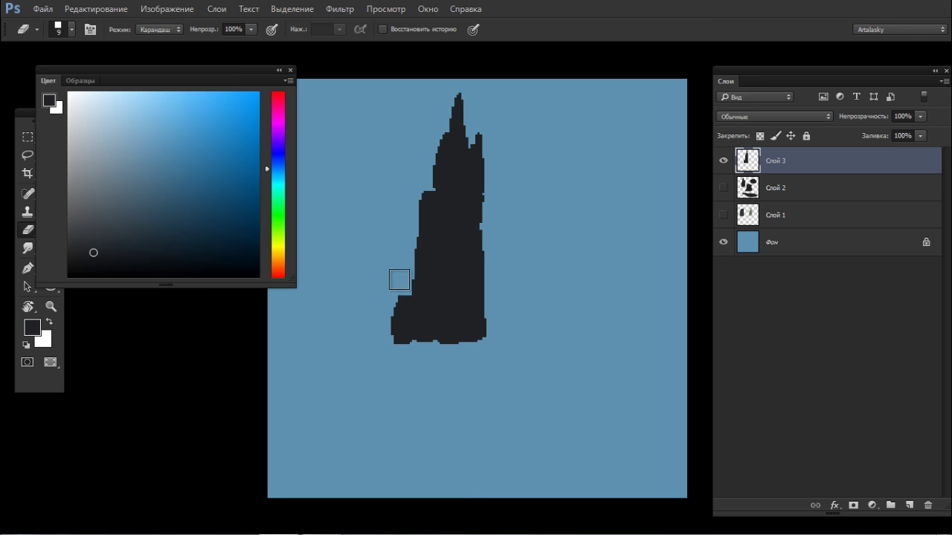
key("b")
left_click_drag(404, 311, 400, 317)
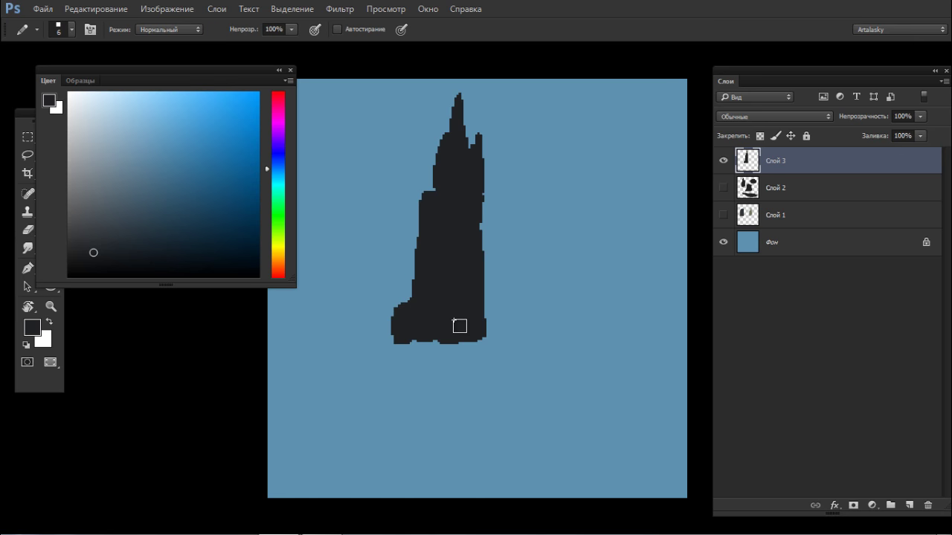
Trim the rock's lower left base with the eraser and widen its right side into a slope with the 6 px pencil
key("e")
mouse_move(395, 284)
left_mouse_down()
mouse_move(400, 307)
mouse_move(410, 334)
left_mouse_up()
key("b")
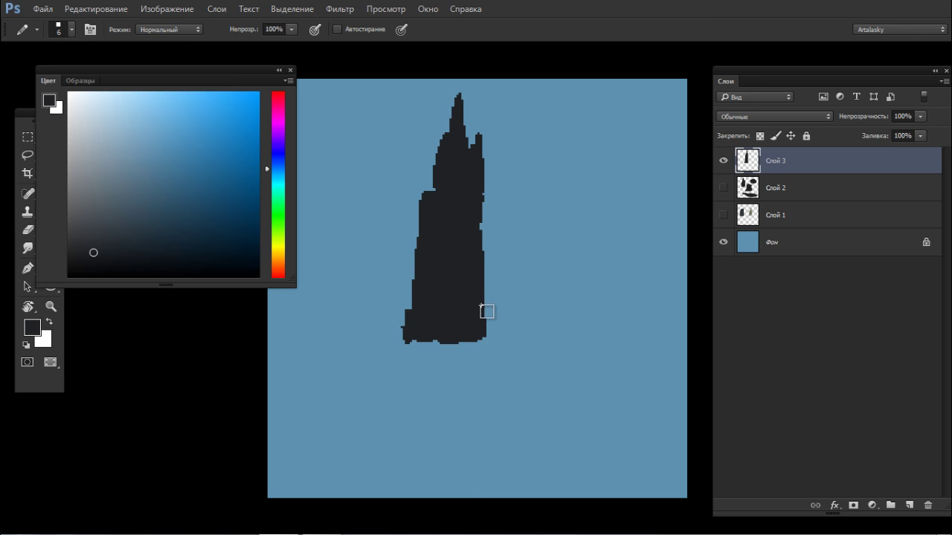
left_click_drag(482, 334, 493, 321)
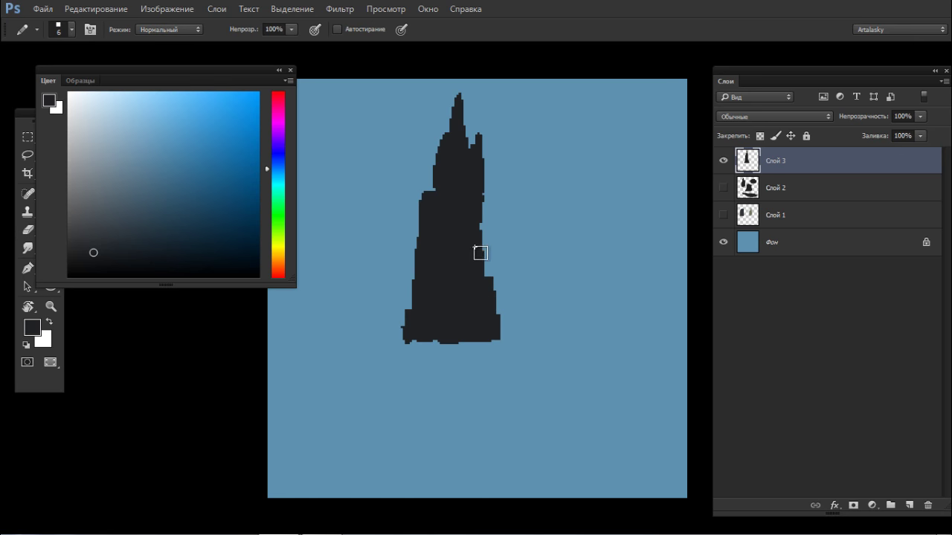
mouse_move(478, 253)
left_mouse_down()
mouse_move(493, 245)
mouse_move(502, 328)
left_mouse_up()
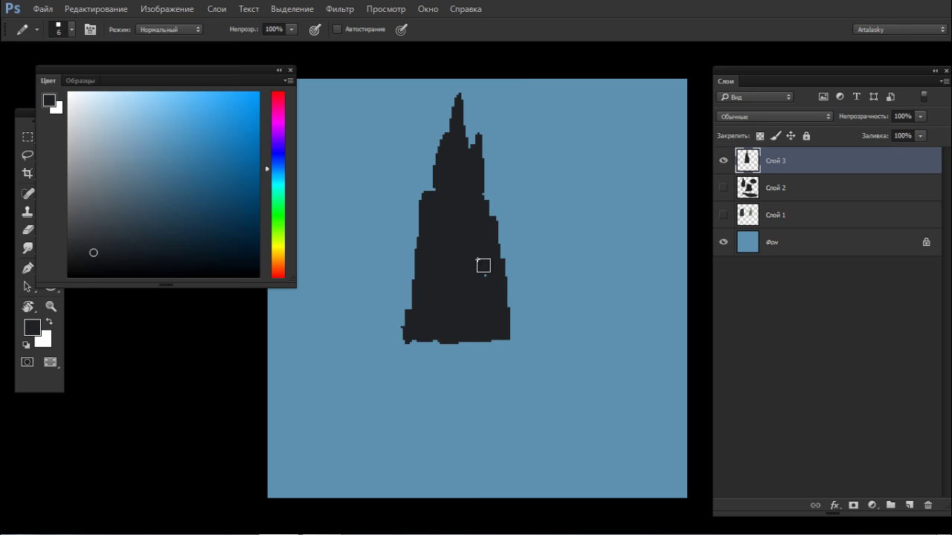
Reshape the main peak and smooth the left shoulder with a 1 px pencil, trimming the outline with the eraser
right_click(486, 211)
left_click_drag(523, 235, 513, 234)
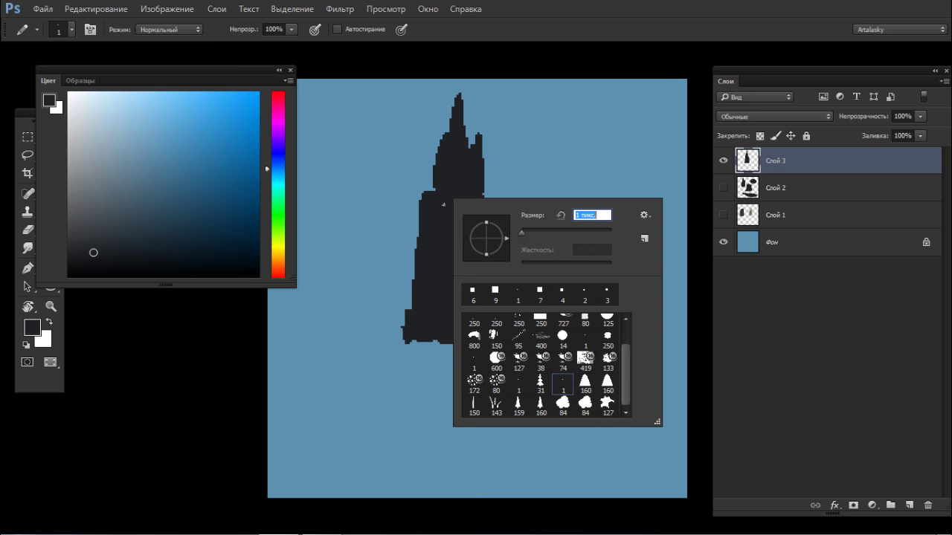
left_click(439, 184)
key("e")
mouse_move(455, 151)
left_mouse_down()
mouse_move(450, 158)
mouse_move(452, 92)
mouse_move(470, 105)
left_mouse_up()
key("b")
key("ctrl+z")
key("e")
key("b")
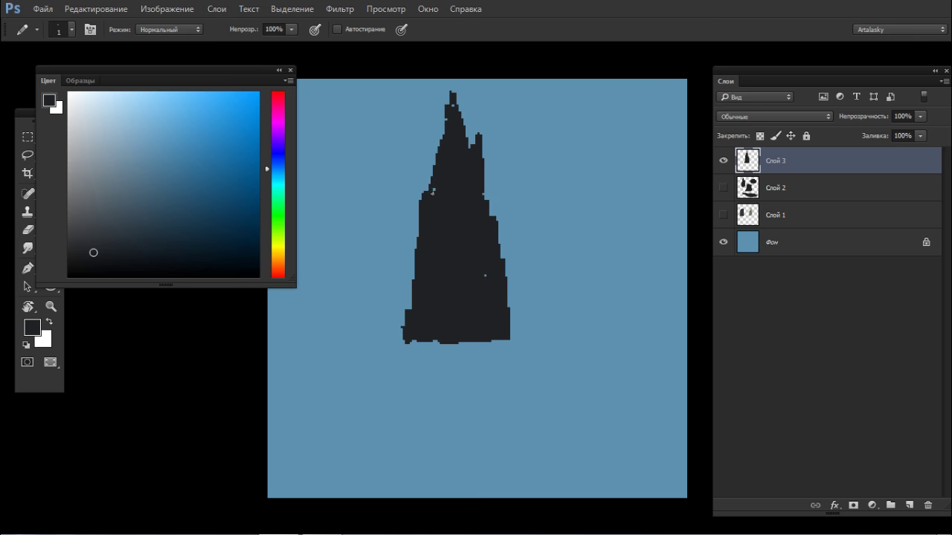
key("e")
key("b")
Add a smaller pointed spike on the rock's right slope with the 1 px pencil and clean up its outer edge with the eraser
mouse_move(491, 211)
left_mouse_down()
mouse_move(482, 133)
mouse_move(493, 229)
mouse_move(493, 203)
mouse_move(510, 243)
mouse_move(516, 228)
mouse_move(520, 338)
left_mouse_up()
key("e")
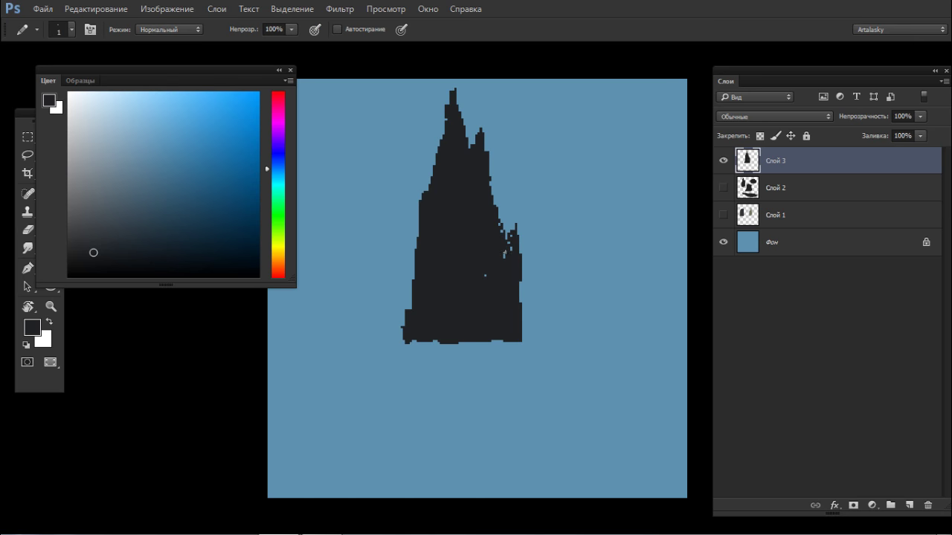
key("b")
left_click_drag(512, 220, 517, 239)
left_click_drag(524, 271, 527, 331)
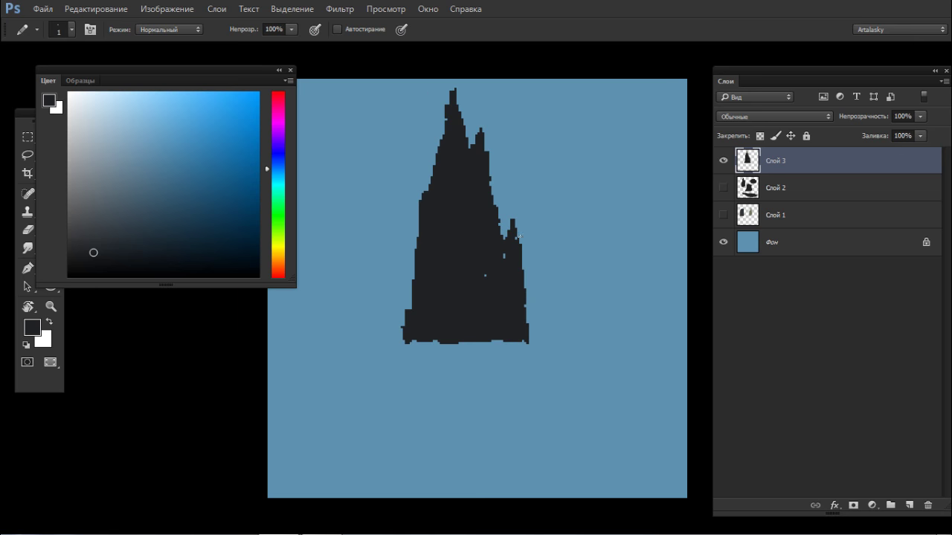
key("e")
left_click_drag(524, 206, 537, 330)
Move the rock to the left half of the canvas and sample the lighter gray from the rock on Слой 1, hiding the other rock layers again
key("b")
left_click_drag(490, 303, 403, 316)
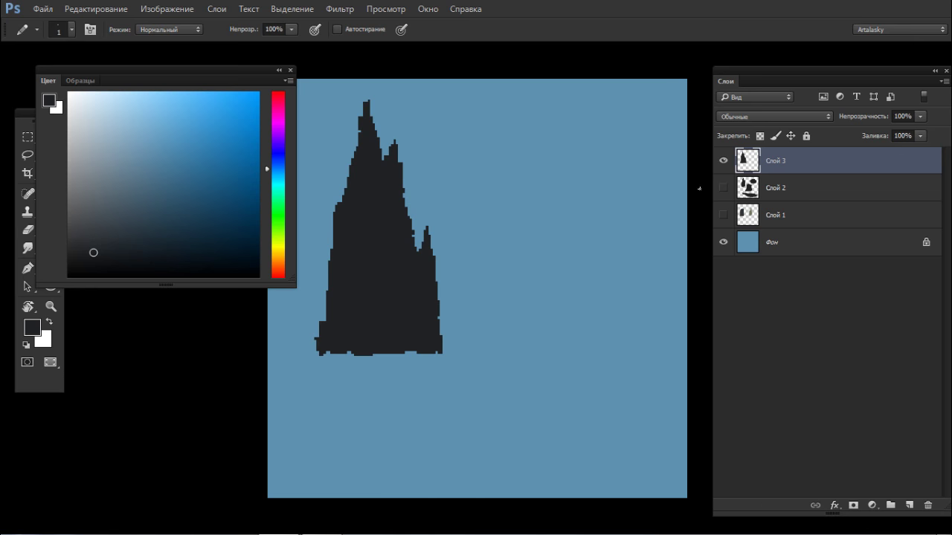
left_click_drag(725, 195, 725, 216)
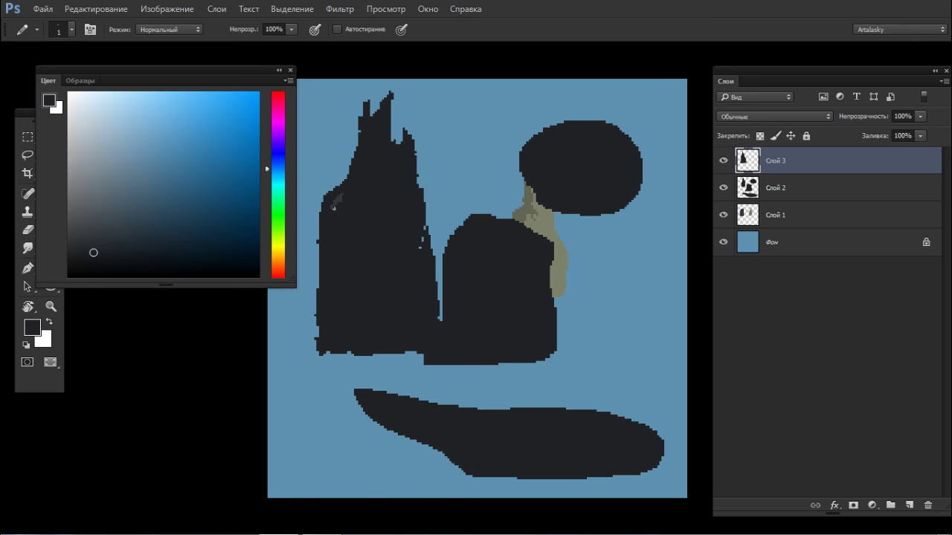
left_click(723, 188)
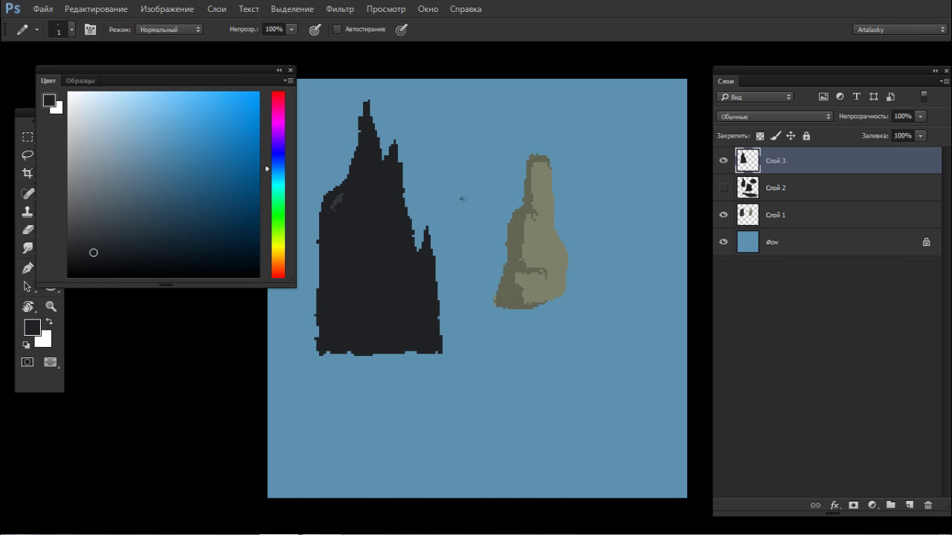
left_click(336, 197, "alt")
left_click(723, 221)
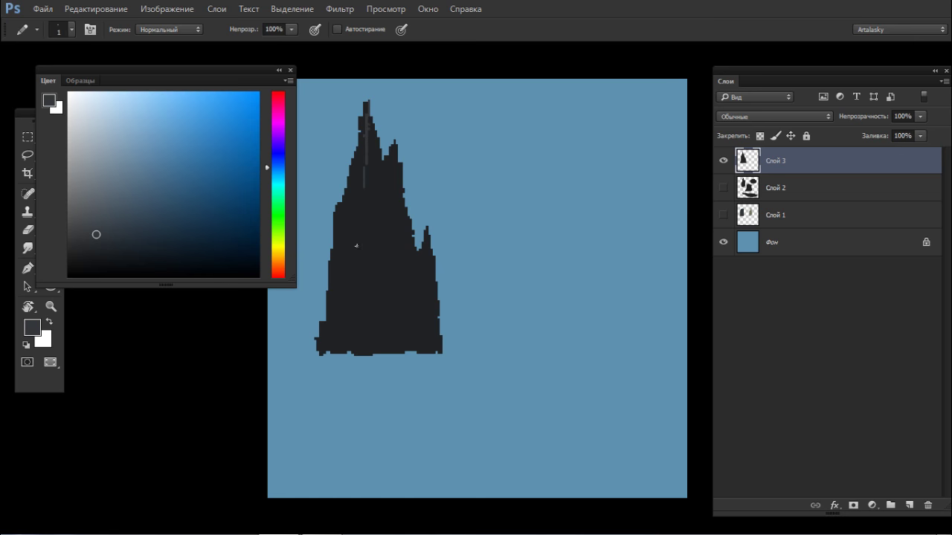
Outline a long light facet down from the main peak and sketch a small sun ring in the canvas's upper right corner
left_click_drag(368, 296, 375, 255)
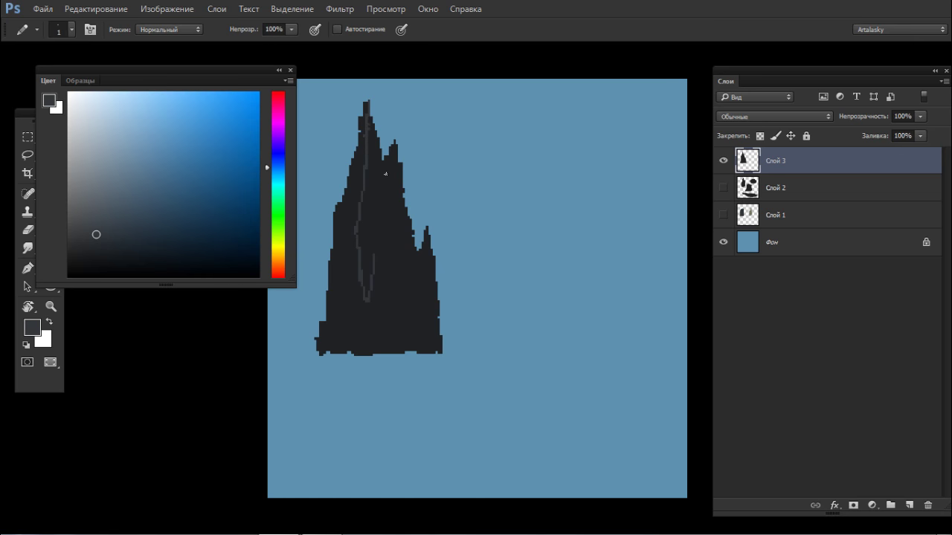
left_click_drag(375, 117, 376, 195)
left_click_drag(376, 138, 376, 222)
left_click_drag(378, 168, 372, 272)
mouse_move(614, 138)
left_mouse_down()
mouse_move(634, 132)
mouse_move(620, 136)
left_mouse_up()
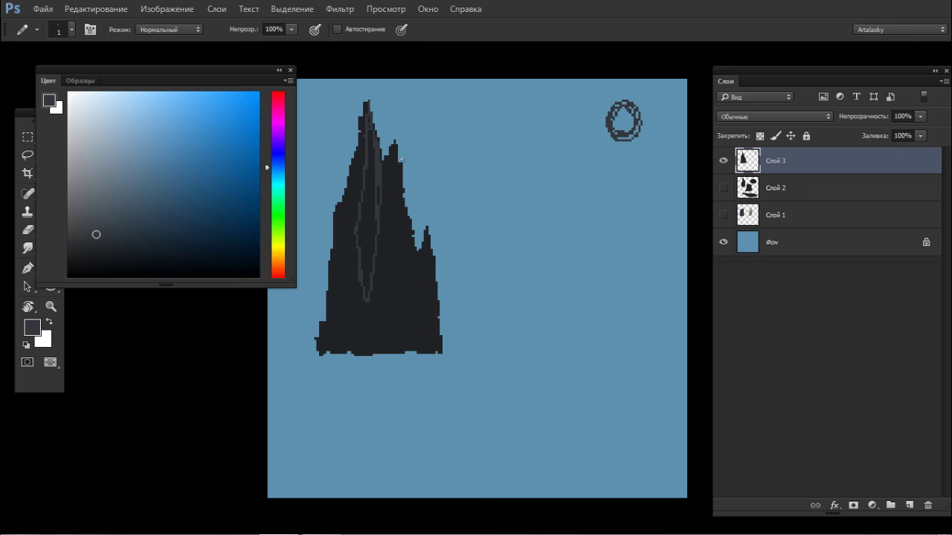
Outline light facets on the middle and right spikes and fill all three facets with the Paint Bucket
left_click_drag(394, 146, 389, 237)
key("g")
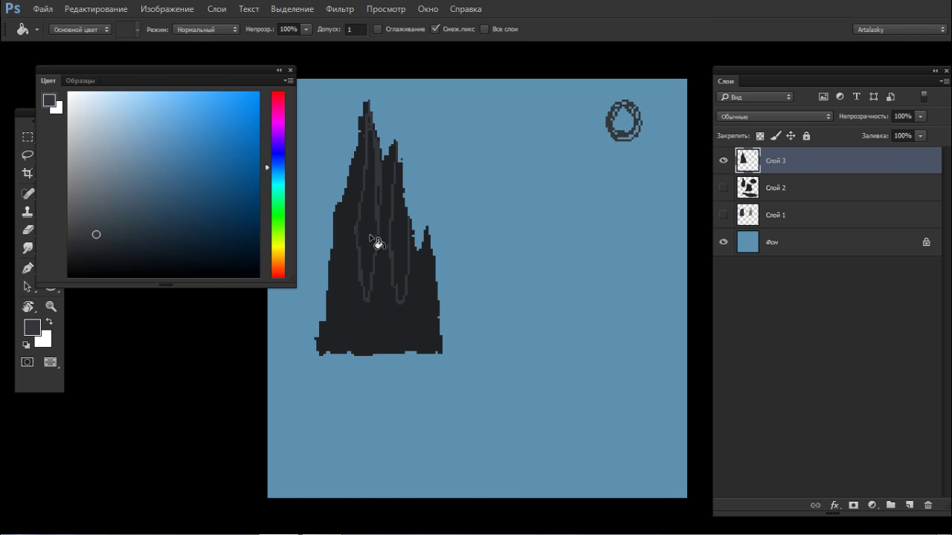
left_click(373, 244)
left_click(401, 257)
key("b")
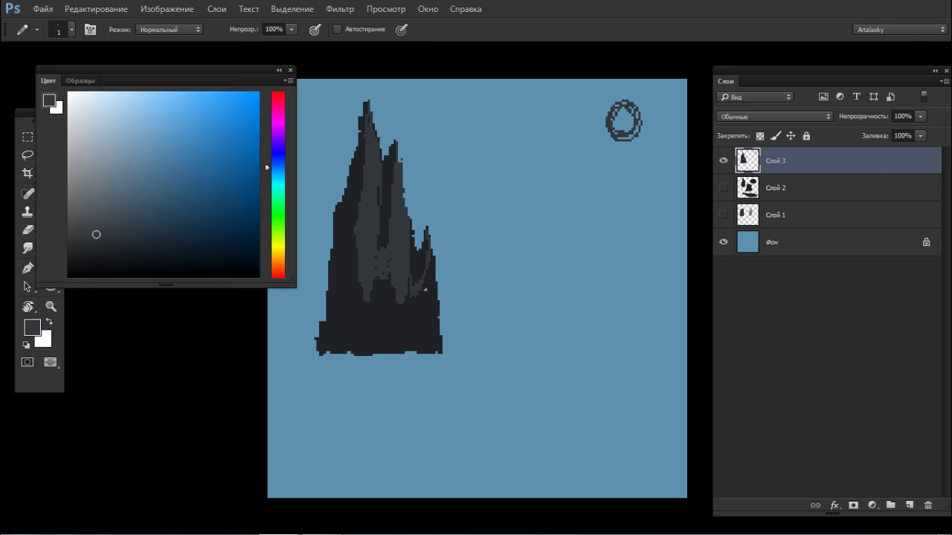
key("g")
left_click(435, 294)
key("b")
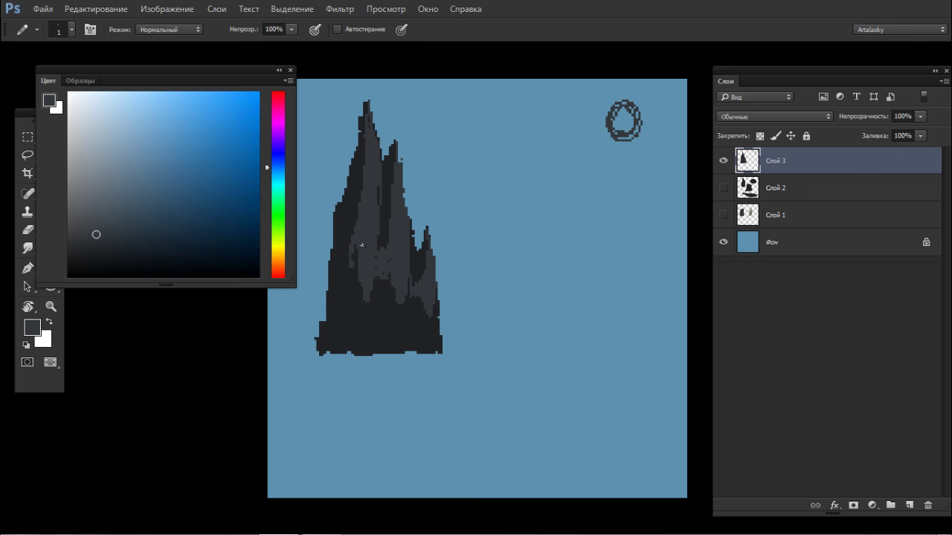
Refine the facet edges with sampled dark and light grays and paint light boulder faces along the rock's base
left_click(361, 298, "alt")
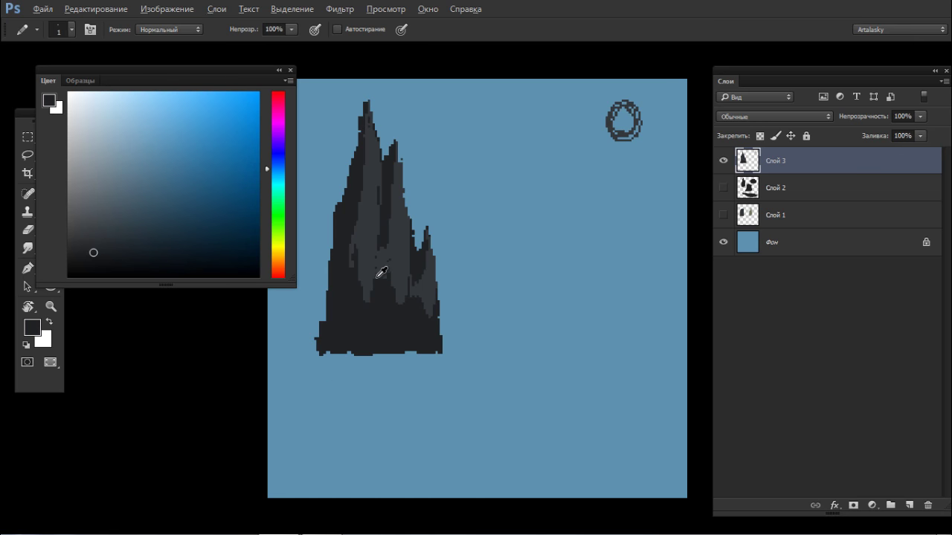
left_click(377, 277, "alt")
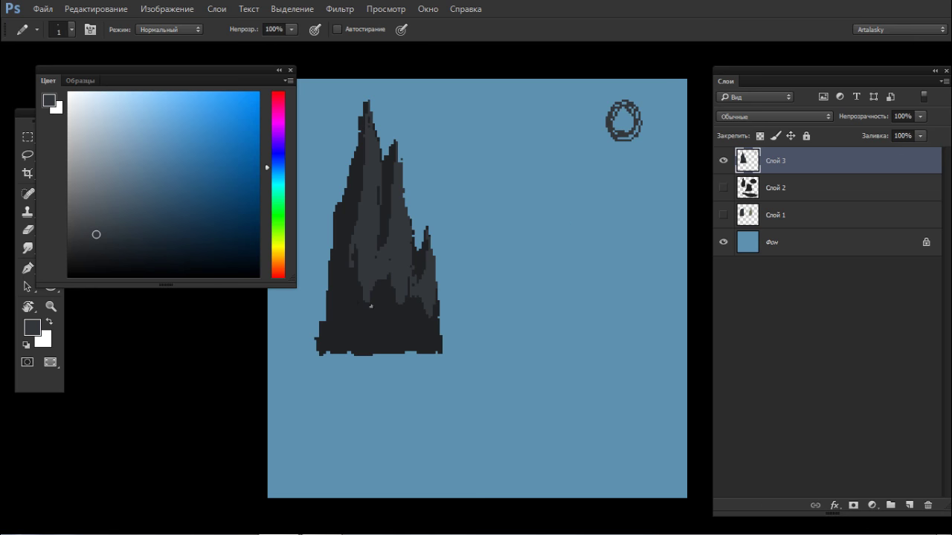
left_click(412, 326, "alt")
left_click(431, 297, "alt")
mouse_move(403, 334)
left_mouse_down()
mouse_move(351, 335)
mouse_move(413, 332)
left_mouse_up()
left_click_drag(332, 338, 363, 310)
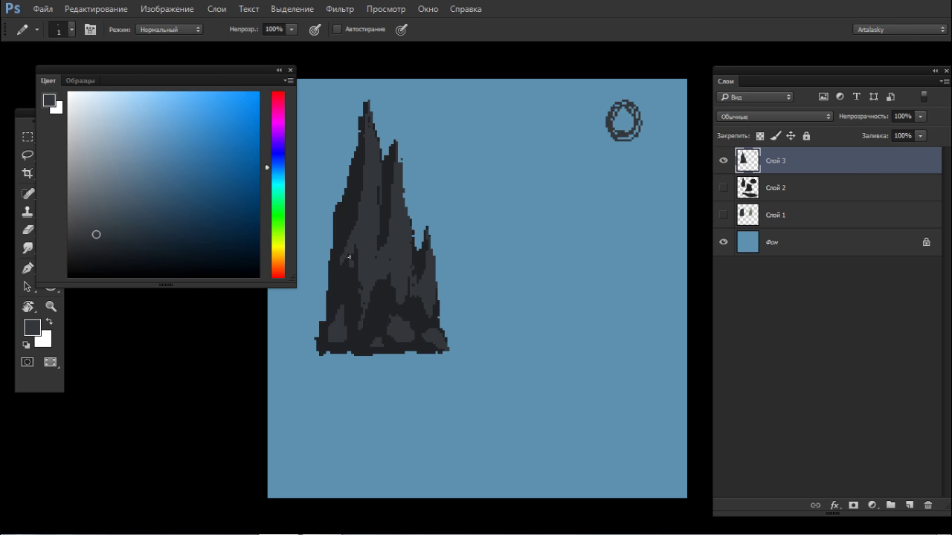
Extend the rock's left side into an even slope with sampled dark gray and round off the lower left boulder
left_click(342, 219, "alt")
mouse_move(330, 256)
left_mouse_down()
mouse_move(312, 350)
mouse_move(349, 329)
left_mouse_up()
left_click(335, 332, "alt")
left_click(325, 320, "alt")
left_click(314, 328, "alt")
left_click(331, 329, "alt")
left_click(382, 304, "alt")
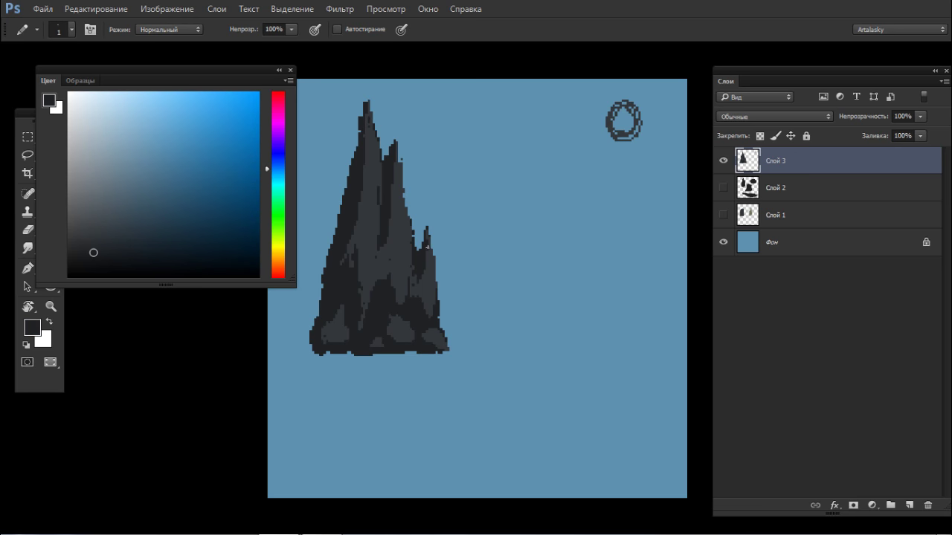
left_click(356, 239, "alt")
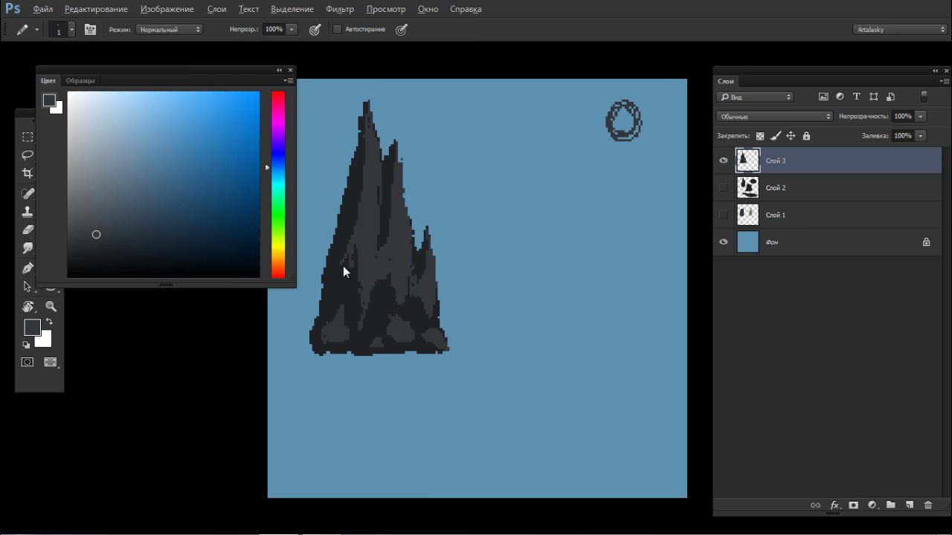
Choose a shade darker than the base gray and paint shadows in the central crevice and around the small middle boulder
left_click(383, 283, "alt")
left_click(92, 259)
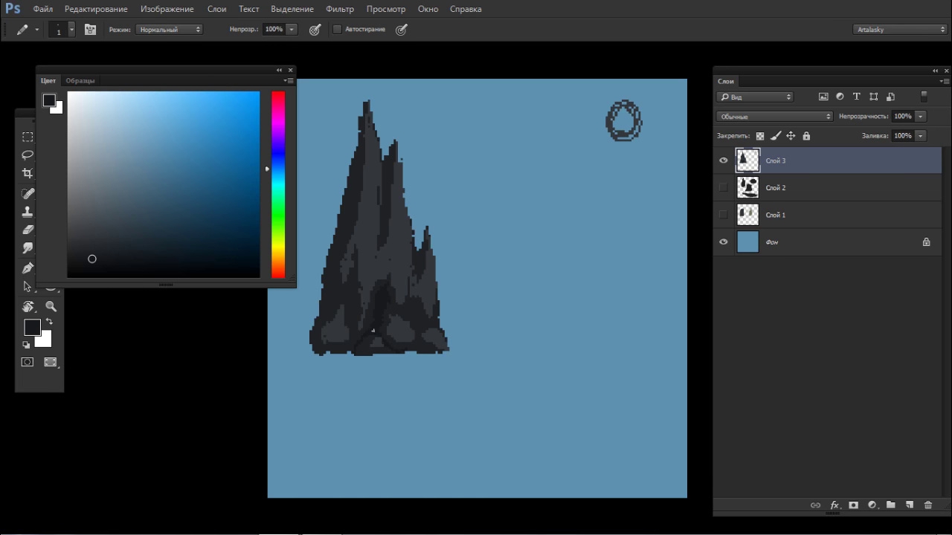
left_click(378, 336, "alt")
left_click(380, 321, "alt")
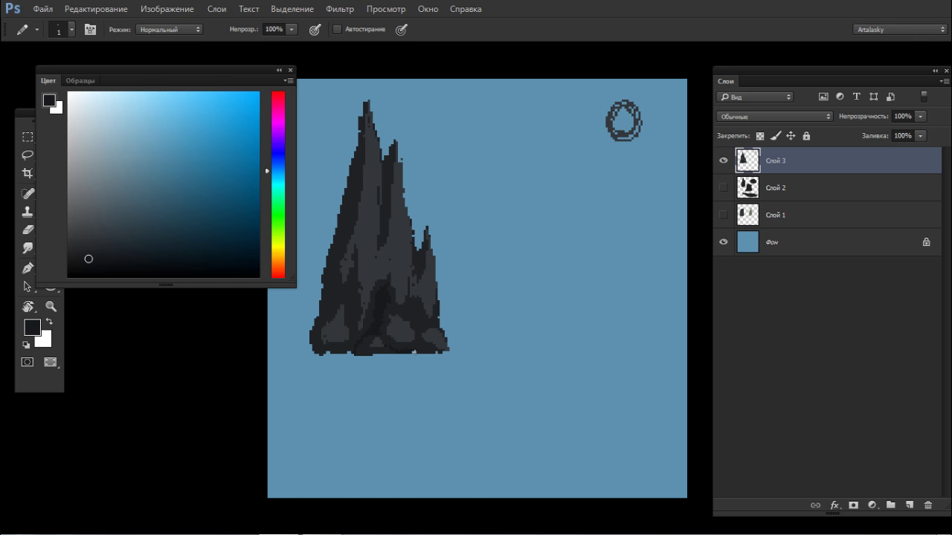
Deepen the dark shadows around the base boulders and round the rock's bottom edge beneath them
scroll(393, 304, "up", 1)
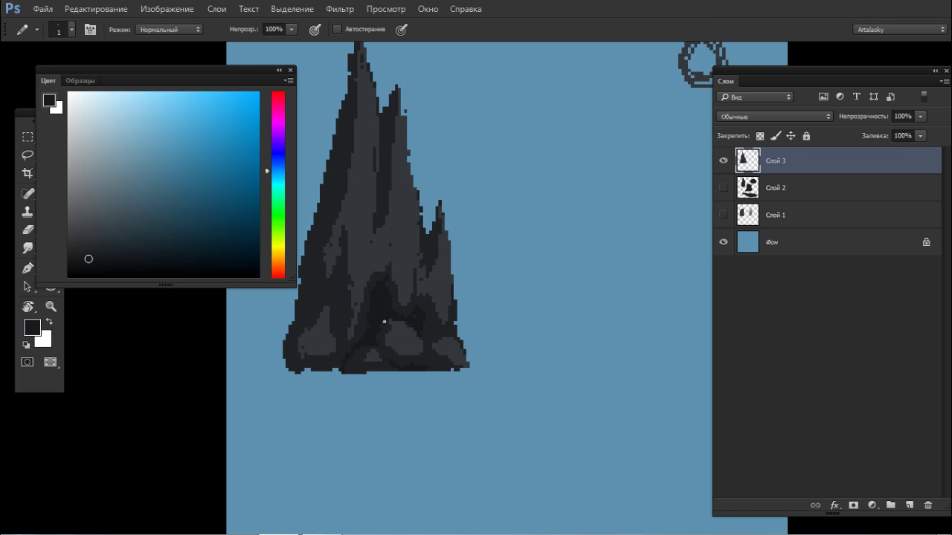
left_click(380, 338, "alt")
left_click_drag(384, 322, 395, 322)
left_click(403, 338, "alt")
left_click(391, 319, "alt")
mouse_move(344, 353)
left_mouse_down()
mouse_move(367, 372)
mouse_move(395, 372)
mouse_move(367, 376)
left_mouse_up()
mouse_move(426, 363)
left_mouse_down()
mouse_move(457, 372)
mouse_move(309, 372)
mouse_move(336, 371)
mouse_move(287, 363)
left_mouse_up()
key("e")
key("b")
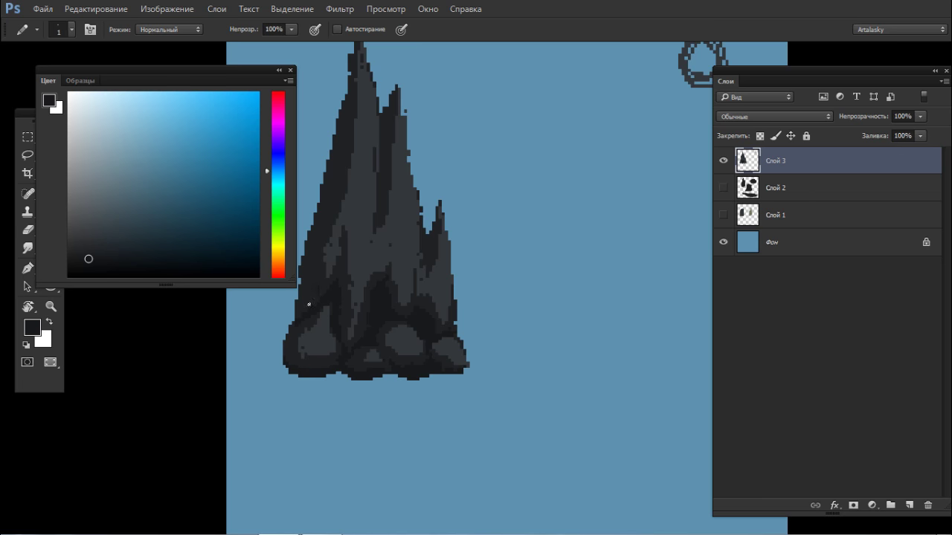
Clean up the rock's left edge with a different eraser tip and retouch it with sampled dark gray
left_click_drag(413, 282, 437, 306)
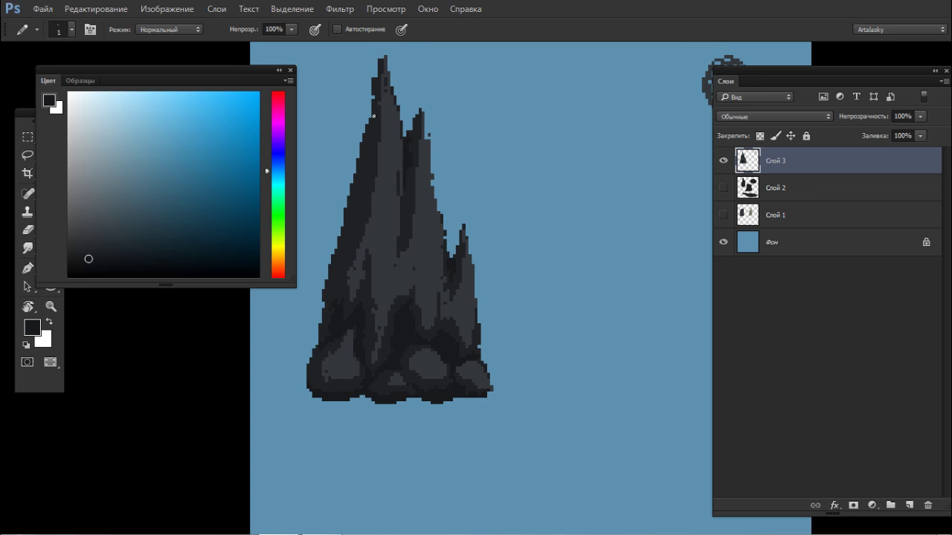
key("e")
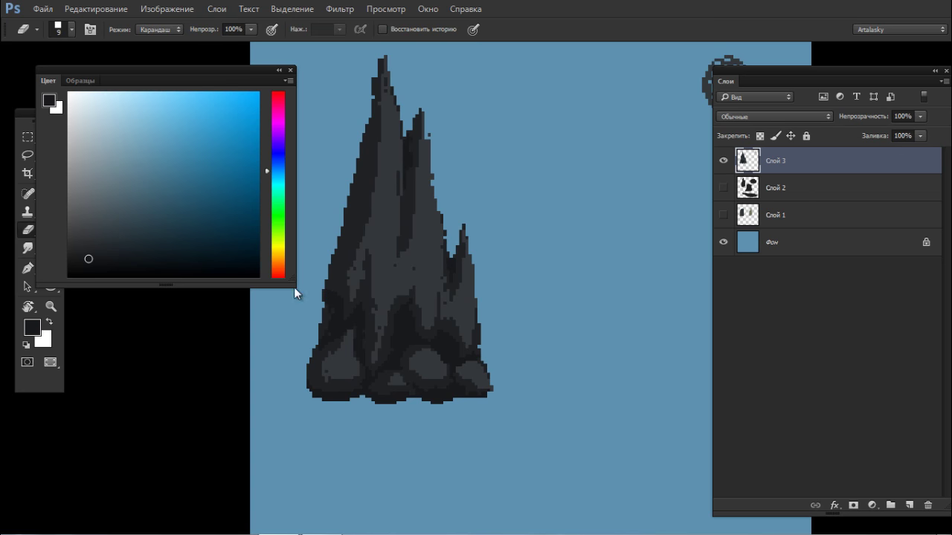
right_click(412, 234)
left_click(479, 270)
left_click_drag(326, 292, 322, 303)
key("b")
left_click(323, 341, "alt")
scroll(442, 298, "down", 2)
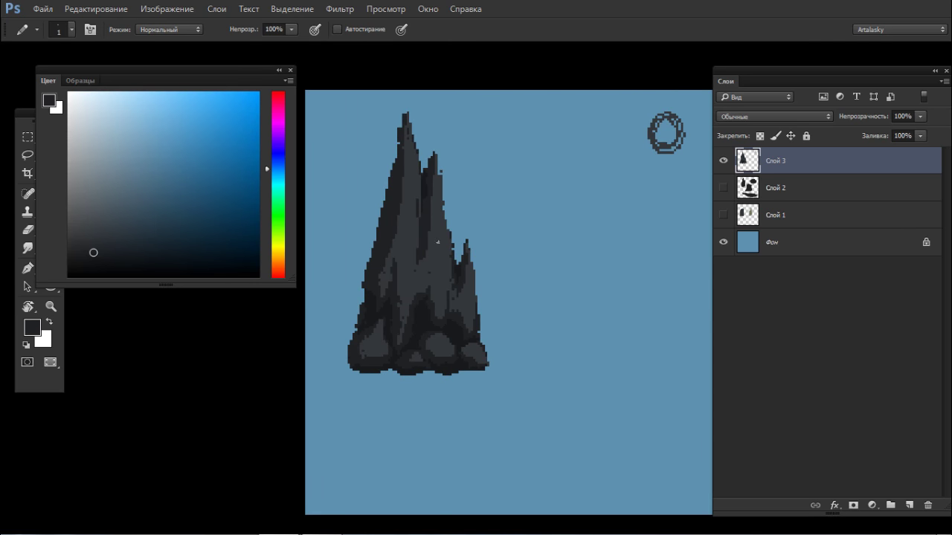
Lock the transparent pixels of Слой 3 and paint highlights along the right sides of the three spikes in a lighter blue-gray
left_click(452, 243, "alt")
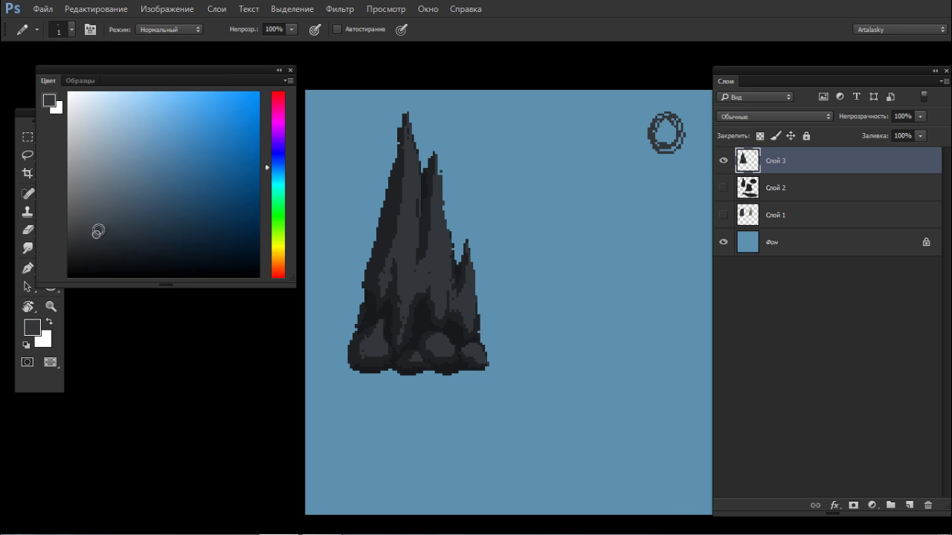
left_click_drag(97, 231, 102, 223)
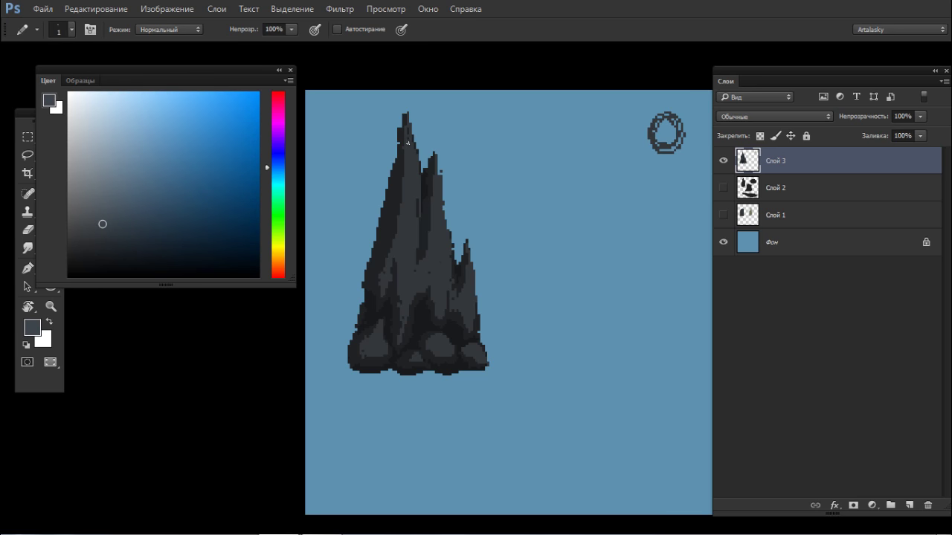
scroll(425, 121, "up", 2)
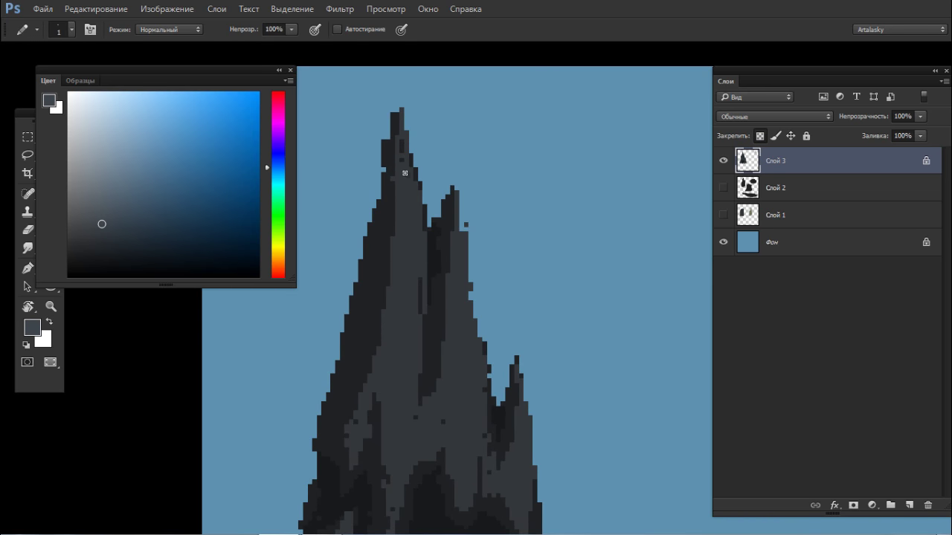
mouse_move(403, 109)
left_mouse_down()
mouse_move(398, 206)
mouse_move(407, 210)
mouse_move(418, 186)
left_mouse_up()
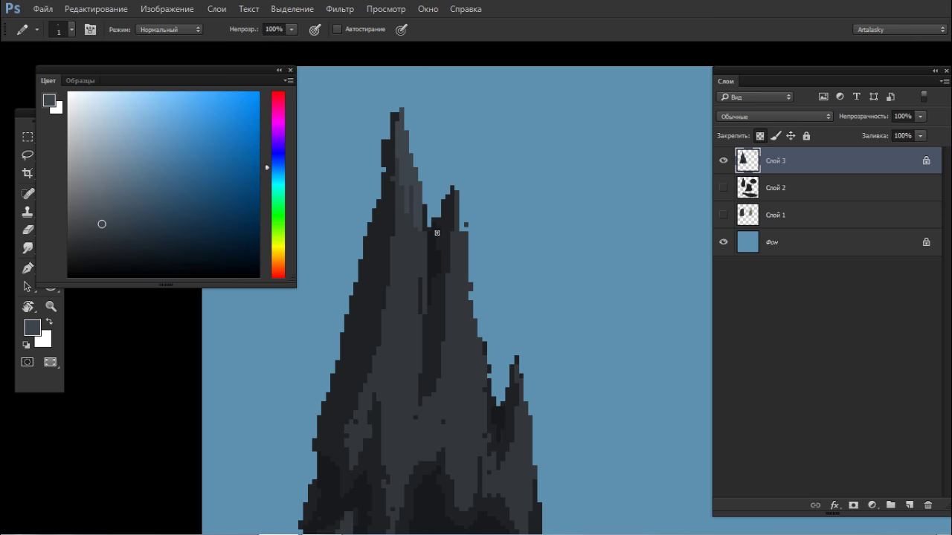
mouse_move(437, 232)
left_mouse_down()
mouse_move(459, 270)
mouse_move(459, 204)
mouse_move(469, 333)
left_mouse_up()
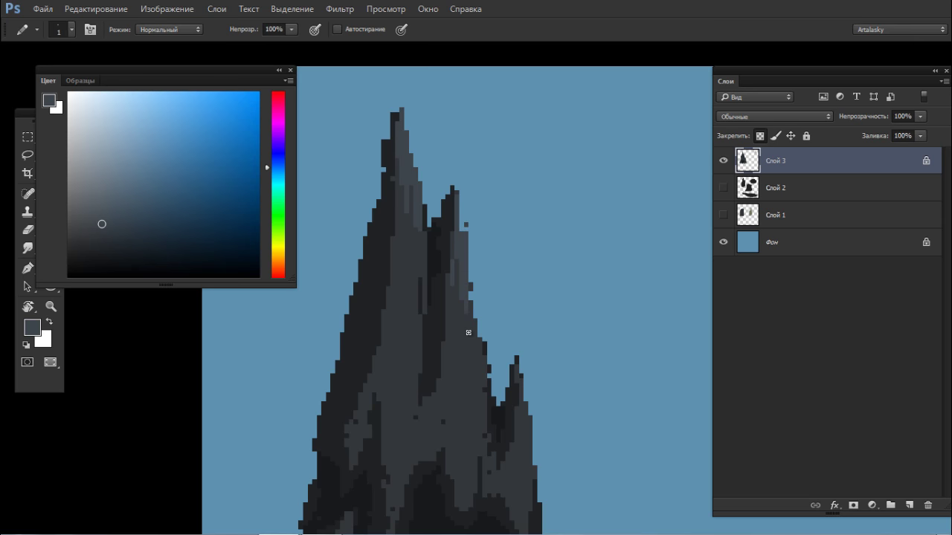
left_click_drag(460, 242, 451, 305)
left_click_drag(512, 392, 526, 416)
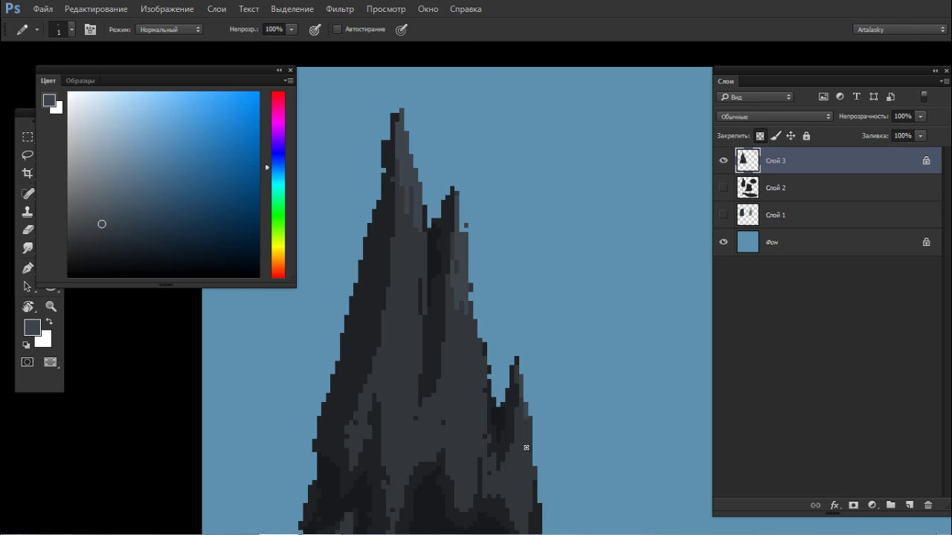
Add the lighter blue-gray highlights to the faces of the boulders at the rock's base
left_click_drag(432, 450, 418, 328)
left_click_drag(448, 431, 461, 433)
scroll(461, 433, "down", 3)
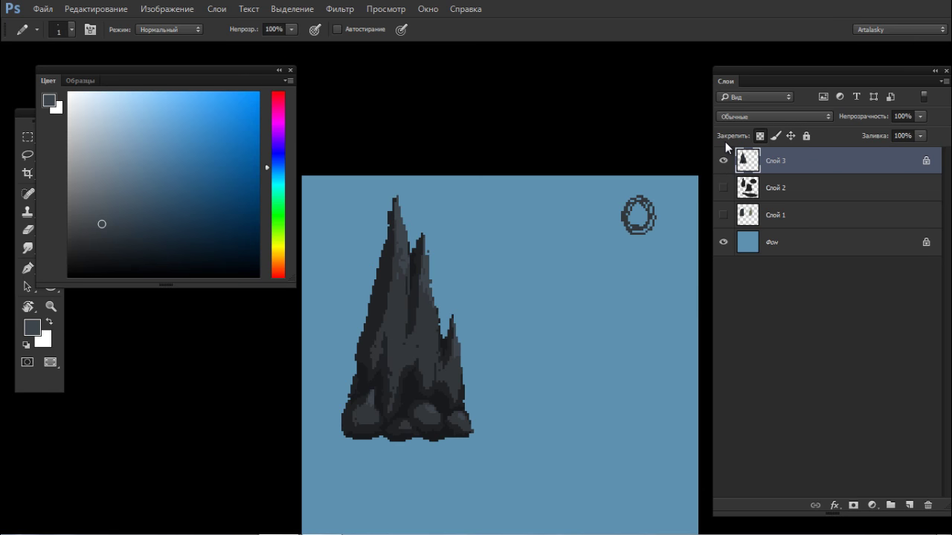
Refine the lower crevice between the spiky rock's two tallest spikes with gray tones sampled from the rock
left_click(410, 369, "alt")
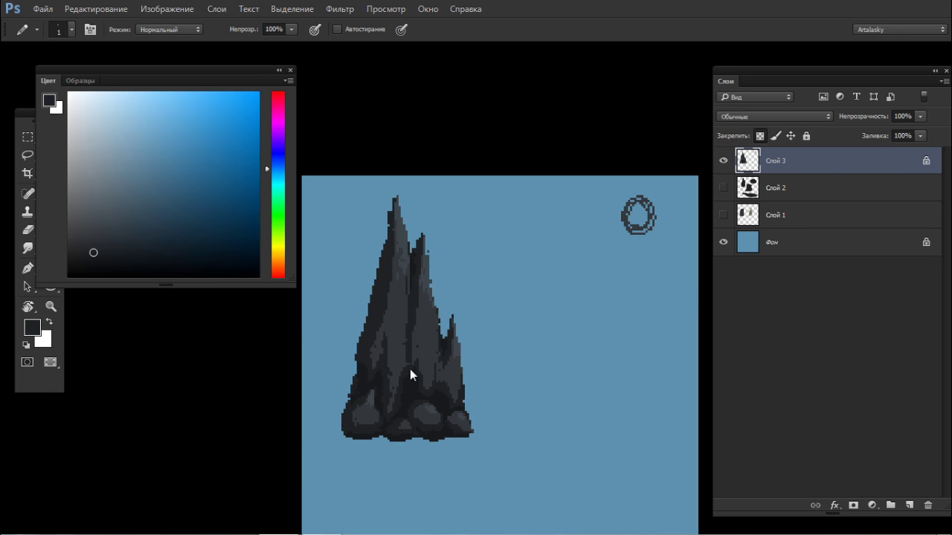
left_click(409, 318, "alt")
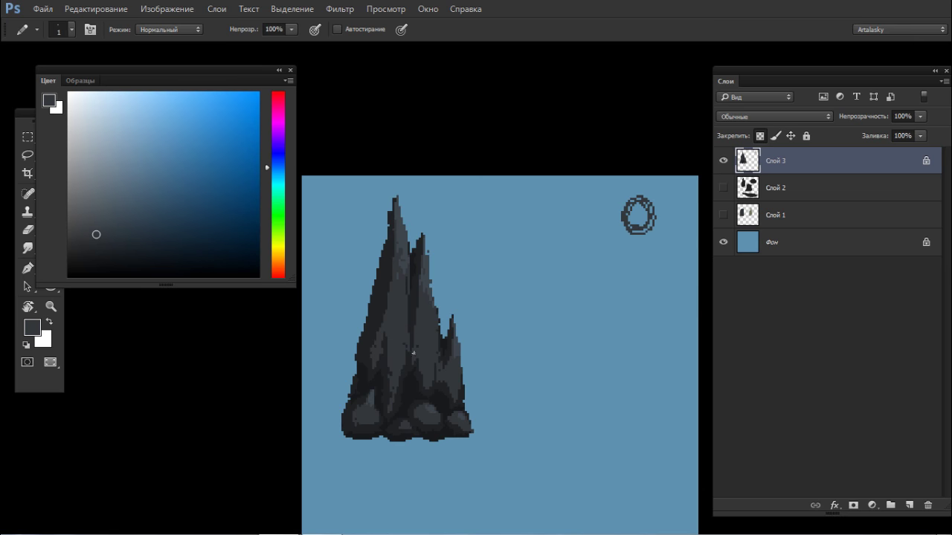
left_click(418, 325, "alt")
left_click(420, 363, "alt")
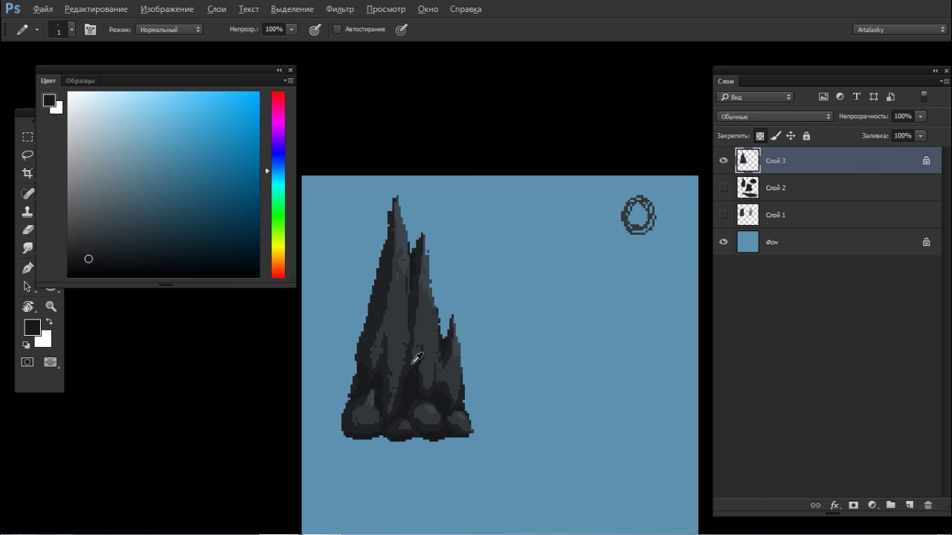
left_click(417, 365, "alt")
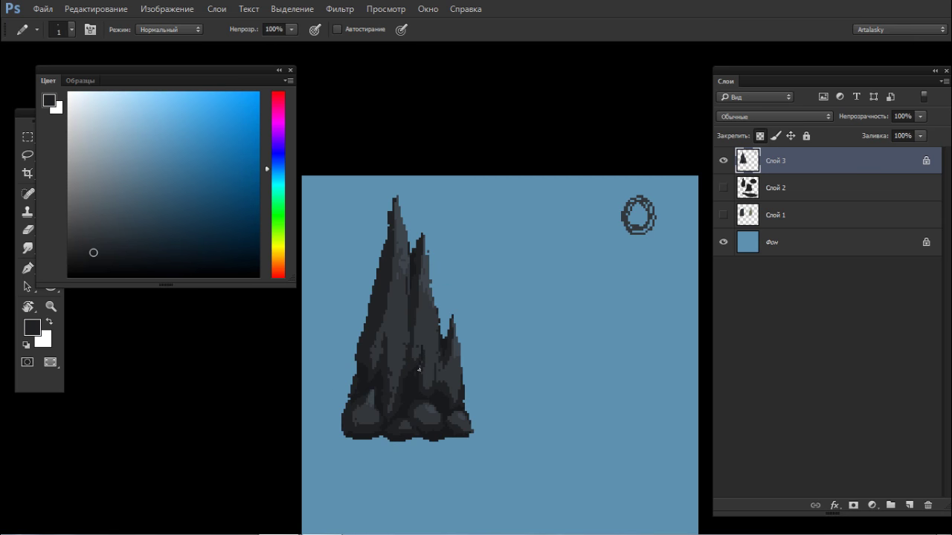
left_click_drag(520, 328, 531, 265)
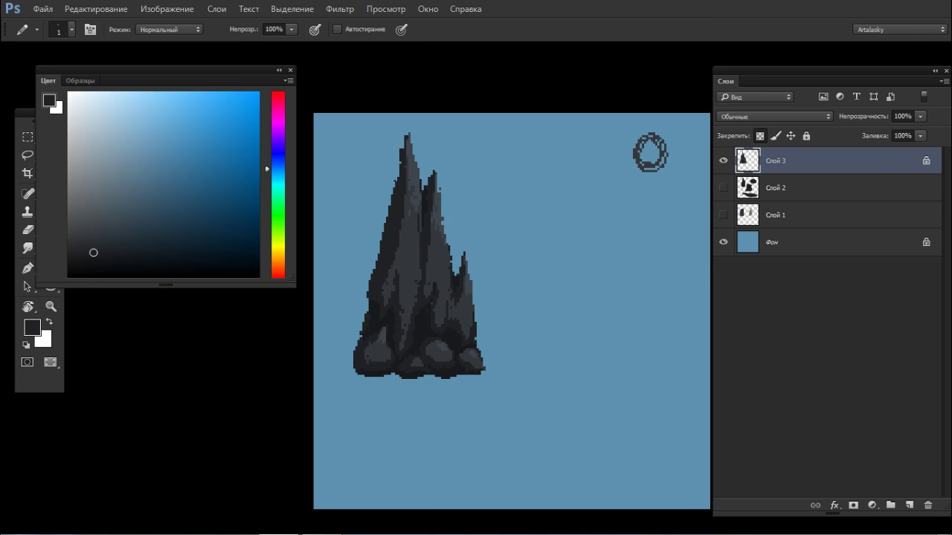
key("e")
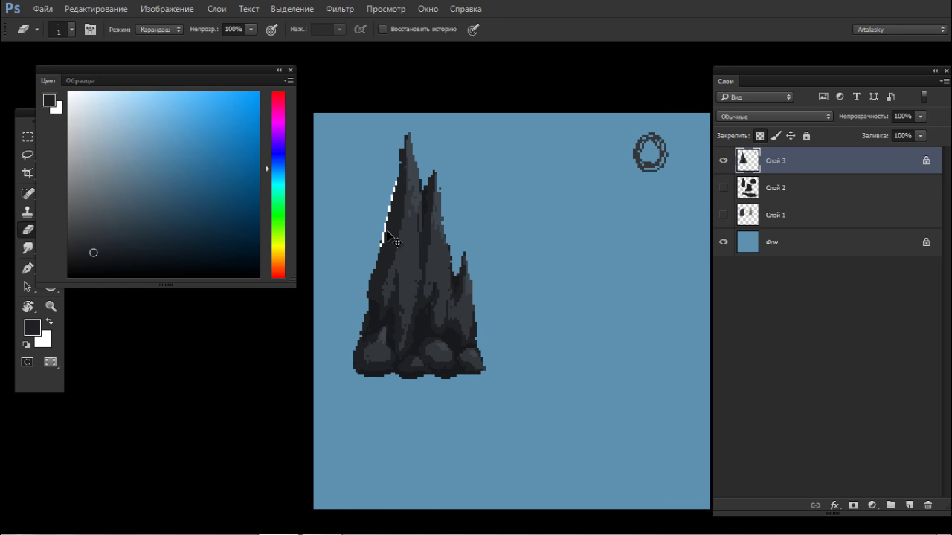
left_click_drag(394, 186, 392, 202)
key("b")
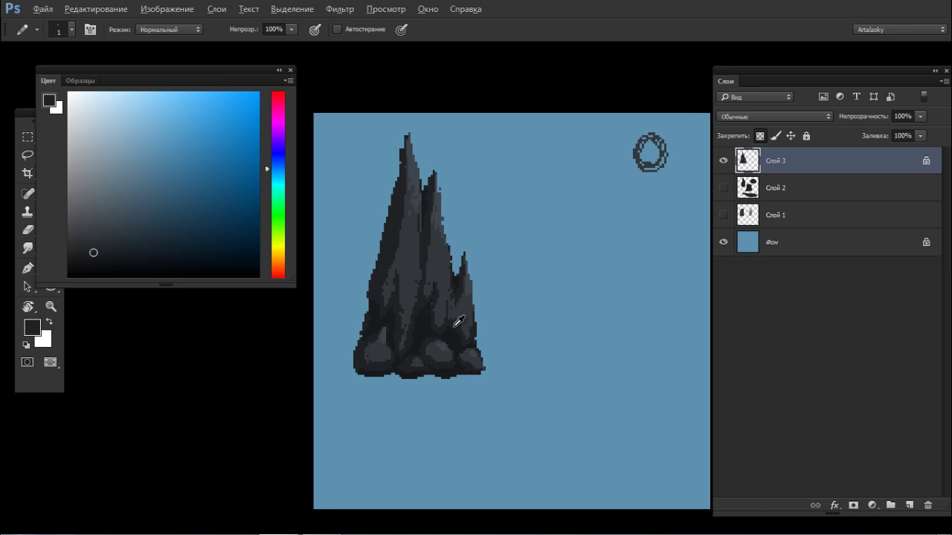
Create a new layer and paint a blocky dark gray rock silhouette beside the spiky rock with a 12 px square brush
key("space")
mouse_move(573, 306)
left_mouse_down()
mouse_move(423, 324)
mouse_move(505, 311)
left_mouse_up()
right_click(505, 304)
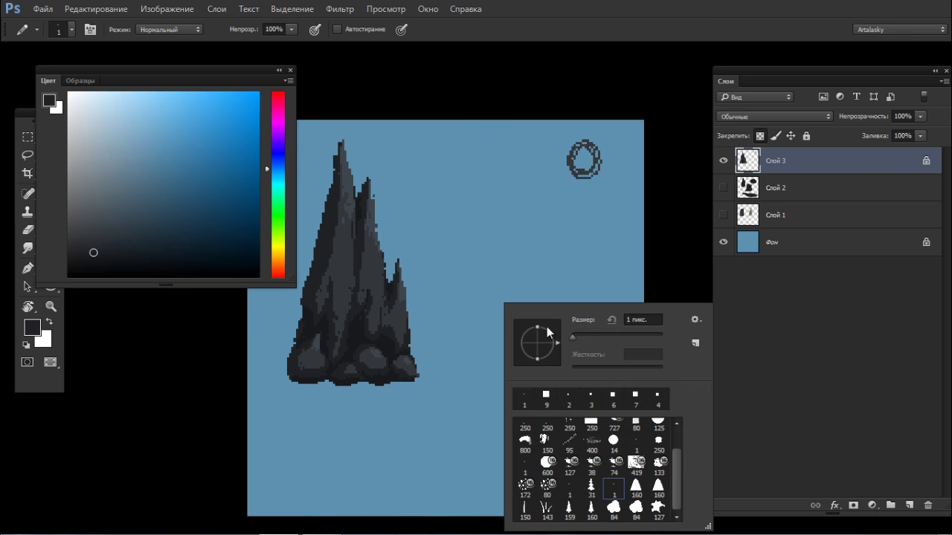
type("12")
key("Return")
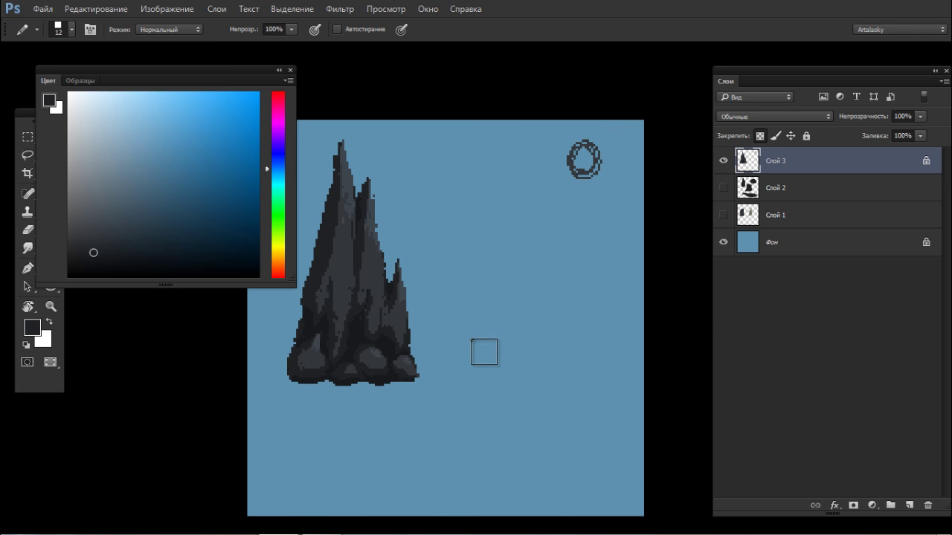
left_click(909, 505)
mouse_move(507, 364)
left_mouse_down()
mouse_move(502, 308)
mouse_move(514, 350)
mouse_move(544, 335)
mouse_move(516, 357)
mouse_move(560, 322)
mouse_move(501, 314)
left_mouse_up()
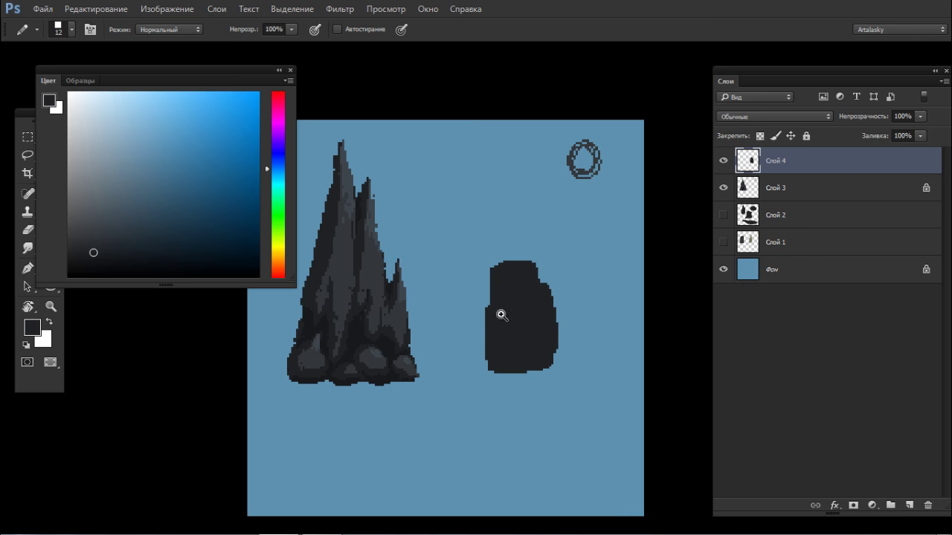
Fill out the left side and bottom edge of the blocky silhouette with the same dark gray
scroll(495, 308, "up", 2)
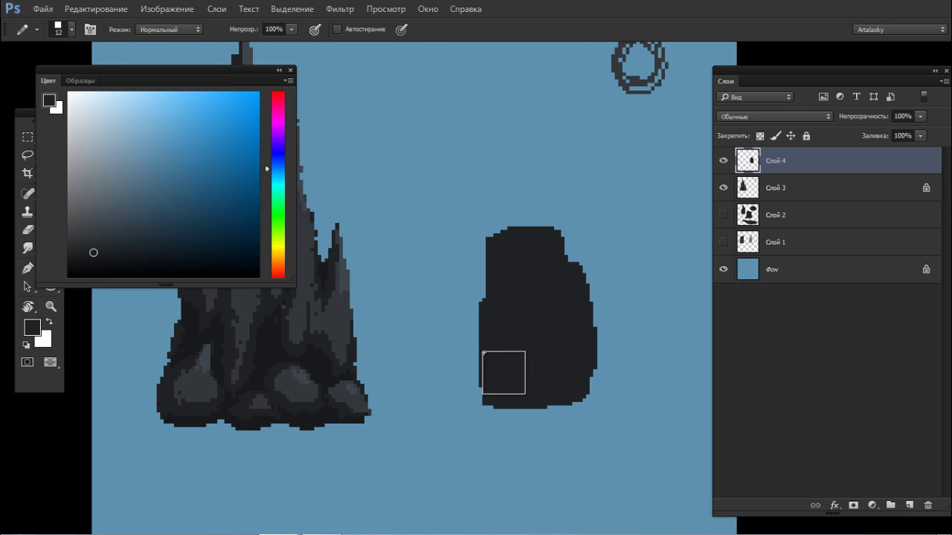
left_click_drag(495, 340, 506, 374)
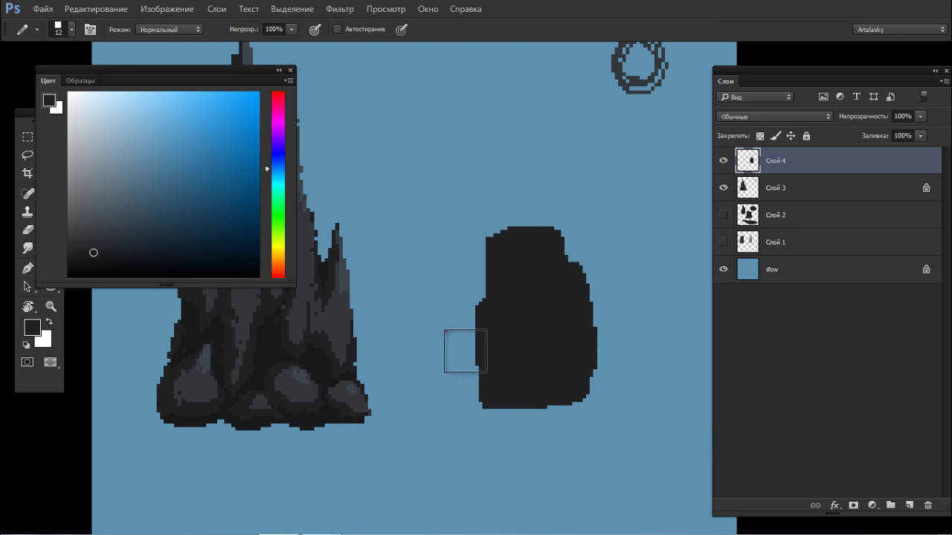
left_click_drag(547, 388, 504, 391)
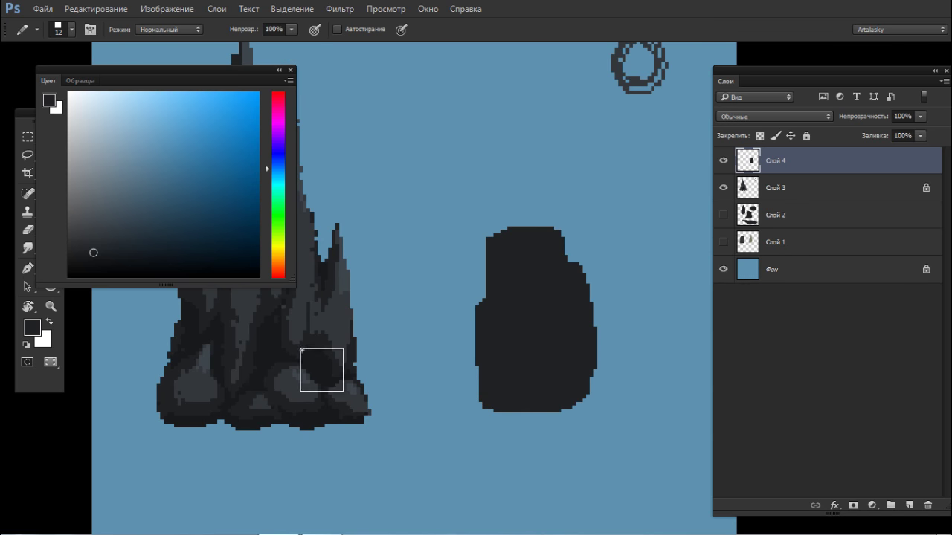
Paint the blocky rock's broad front face with a smaller brush in a lighter gray sampled from a base boulder
left_click(298, 379, "alt")
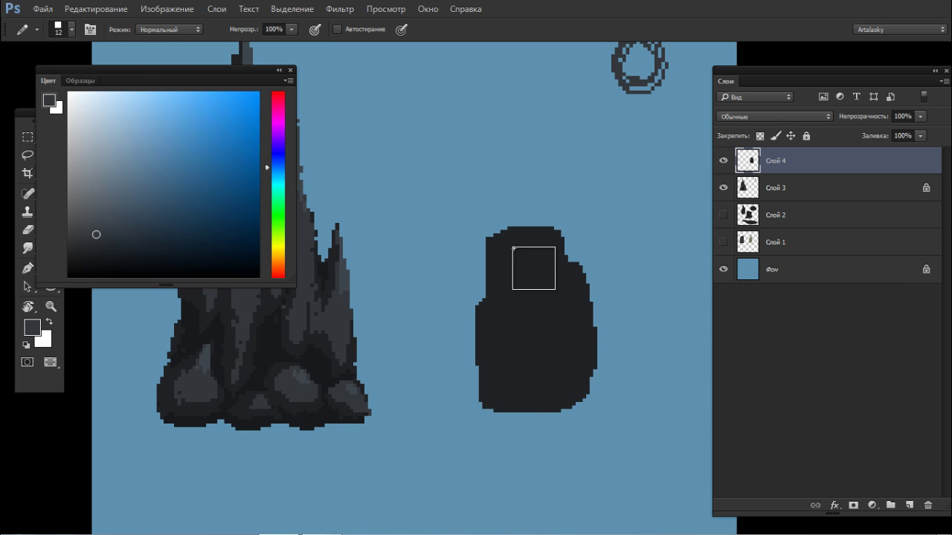
key("bracketleft")
key("bracketleft")
key("bracketleft")
mouse_move(518, 236)
left_mouse_down()
mouse_move(545, 246)
mouse_move(532, 339)
left_mouse_up()
Reduce the brush further and paint a narrow lighter gray facet along the blocky rock's right side
key("bracketleft")
key("bracketleft")
key("bracketleft")
key("bracketleft")
key("bracketleft")
key("bracketleft")
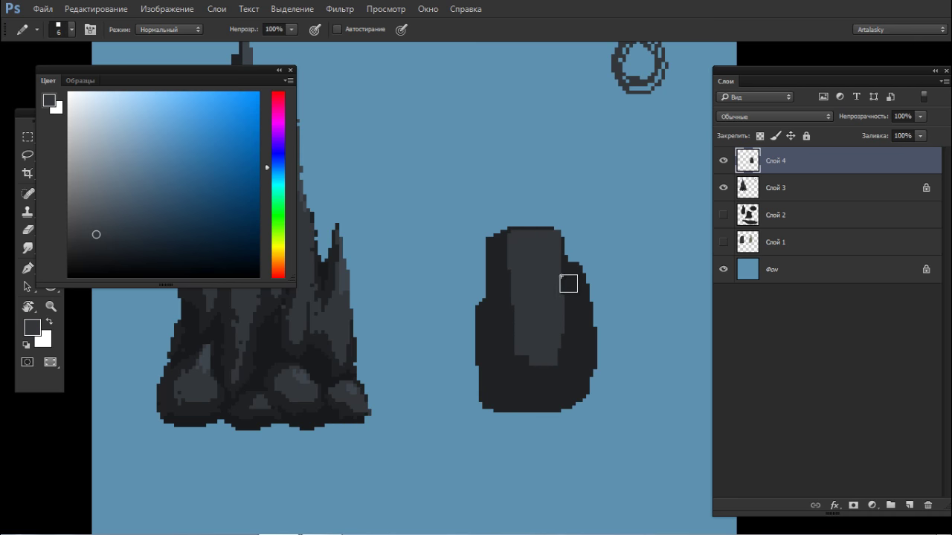
mouse_move(571, 278)
left_mouse_down()
mouse_move(584, 321)
mouse_move(572, 311)
mouse_move(581, 306)
mouse_move(580, 354)
left_mouse_up()
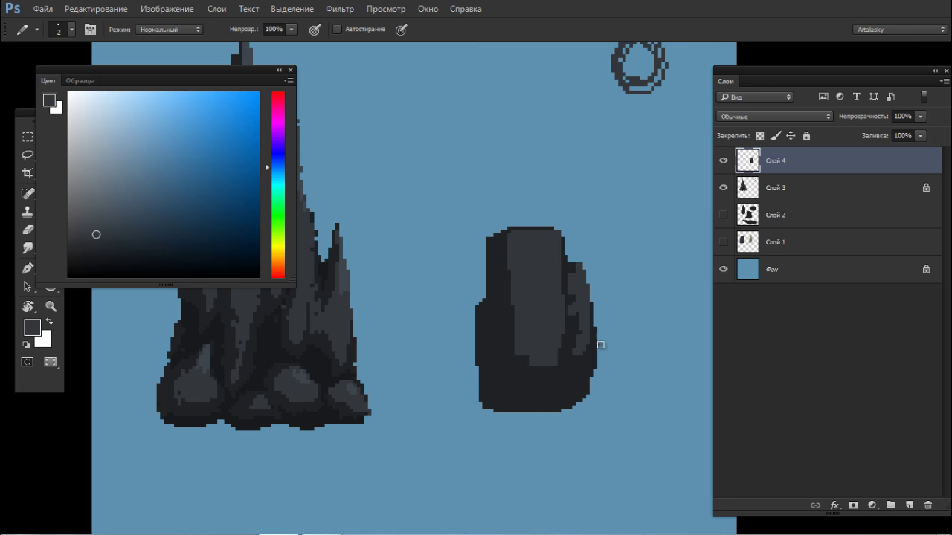
Redefine the dark crevice beside the right facet and extend the lighter gray down the rock's lower right side
left_click(569, 325, "alt")
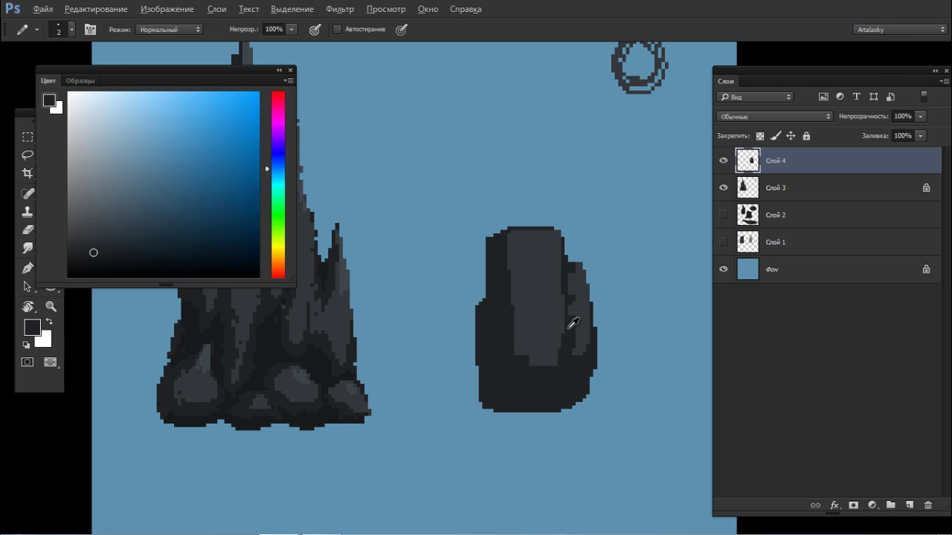
left_click_drag(569, 297, 568, 305)
left_click(577, 333, "alt")
mouse_move(591, 349)
left_mouse_down()
mouse_move(565, 370)
mouse_move(534, 357)
mouse_move(541, 373)
mouse_move(528, 357)
mouse_move(572, 377)
left_mouse_up()
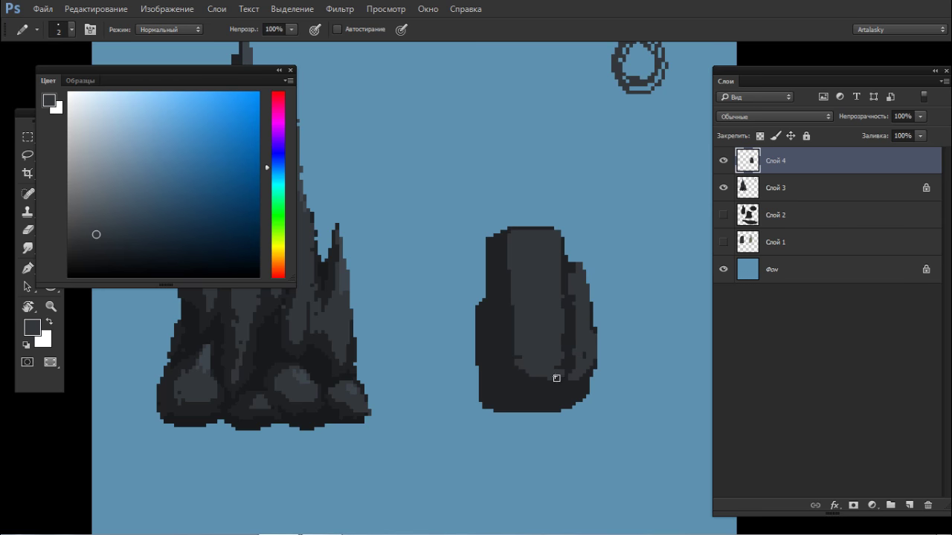
Paint a small boulder with a lighter top at the blocky rock's lower left and erase the rock's bottom edge beside it
mouse_move(456, 388)
left_mouse_down()
mouse_move(483, 380)
mouse_move(507, 381)
mouse_move(522, 396)
mouse_move(474, 389)
mouse_move(500, 405)
mouse_move(457, 398)
mouse_move(505, 407)
mouse_move(462, 381)
mouse_move(457, 392)
mouse_move(486, 367)
mouse_move(459, 383)
left_mouse_up()
left_click(492, 395, "alt")
left_click(494, 381, "alt")
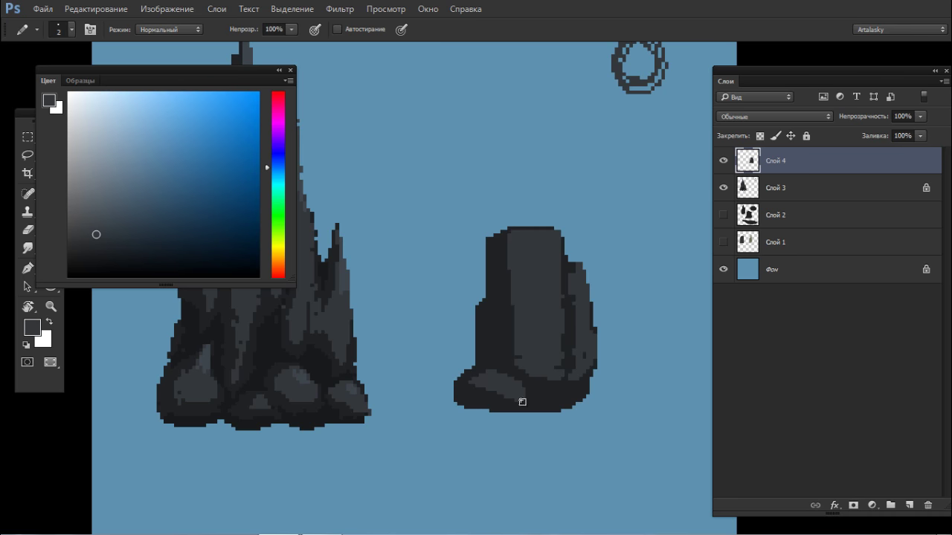
key("e")
mouse_move(549, 409)
left_mouse_down()
mouse_move(537, 402)
mouse_move(519, 411)
left_mouse_up()
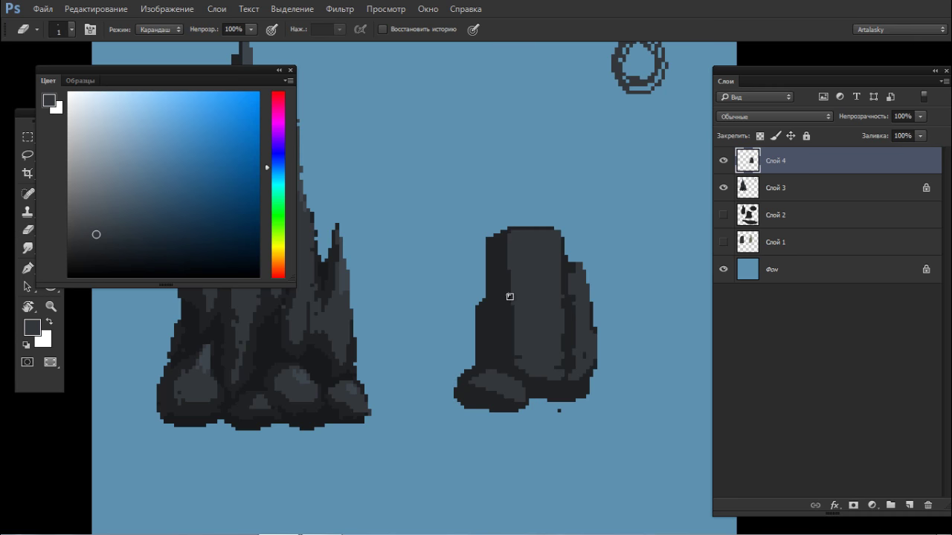
Shade the boulder's underside and the blocky rock's base with a 1 px brush in the darkest gray sampled from the spiky rock
key("b")
left_click(495, 300, "alt")
left_click(259, 354, "alt")
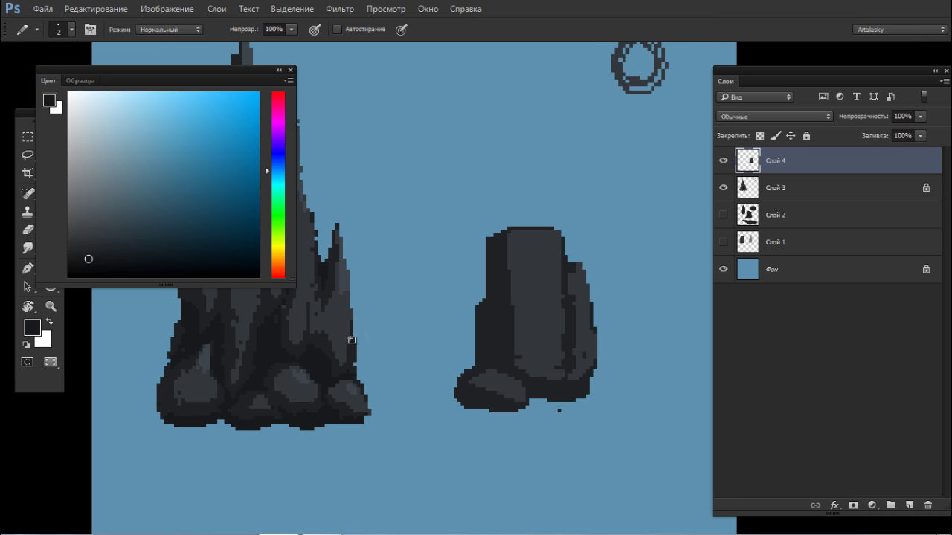
key("[")
left_click_drag(533, 399, 537, 394)
left_click_drag(461, 396, 482, 404)
Break up the front face's lower left edge with sampled dark gray, undoing the last crack stroke
left_click(507, 290, "alt")
left_click_drag(517, 362, 517, 342)
left_click_drag(532, 377, 533, 345)
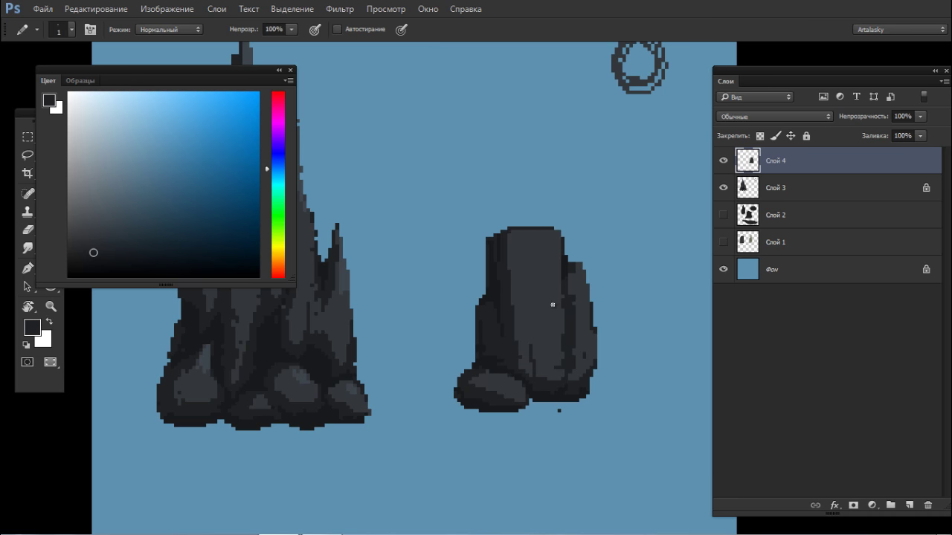
key("ctrl+z")
Select the blocky rock with a rectangular marquee, shift it left and place a duplicate to its right, then deselect
key("period")
key("m")
left_click_drag(629, 202, 421, 457)
left_click_drag(524, 368, 612, 376)
key("ctrl+d")
Restore the 1 px pixel brush and draw a thin vertical crack up the lower front face of the duplicate rock
key("b")
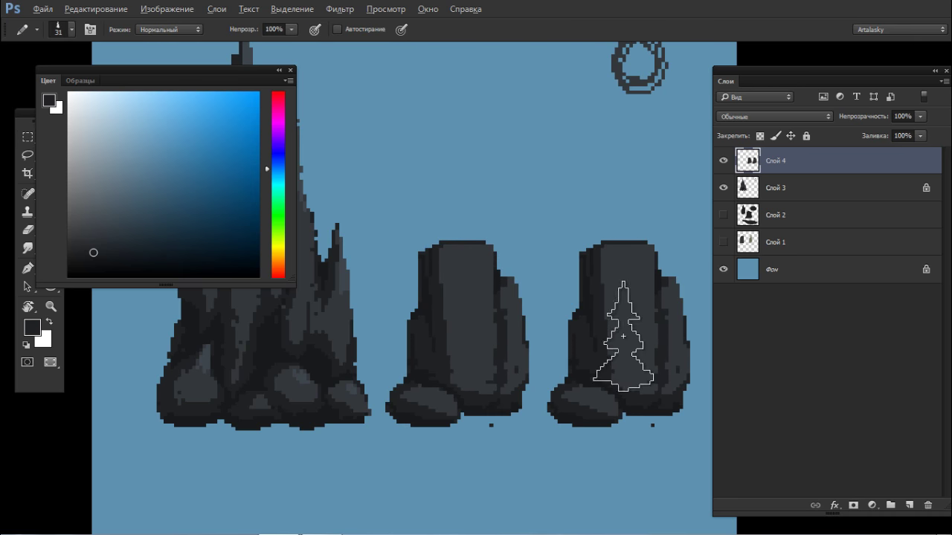
right_click(628, 334)
left_click(740, 495)
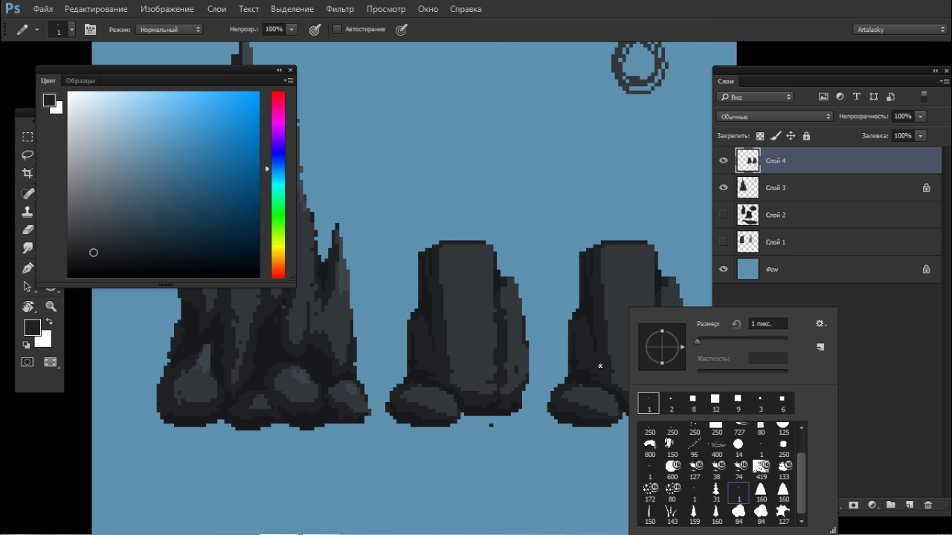
key("Return")
left_click_drag(618, 385, 624, 335)
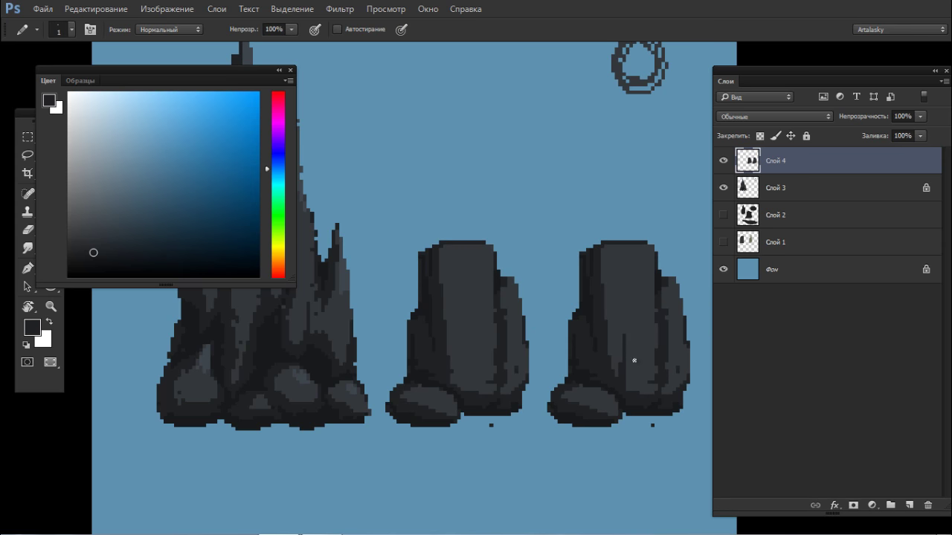
Add dark texture marks to the duplicate's right facet and a small lighter gray patch on its left side
left_click_drag(668, 322, 671, 309)
left_click(681, 331, "alt")
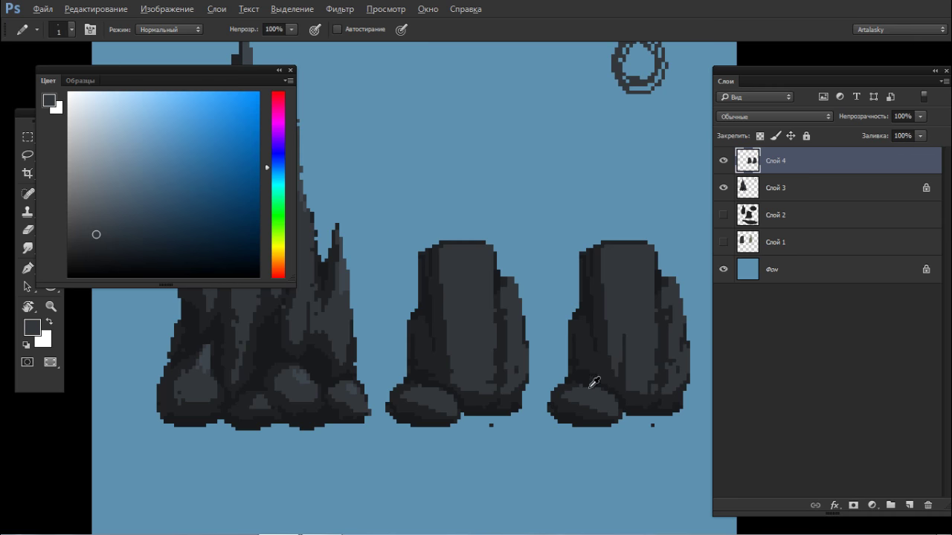
mouse_move(583, 325)
left_mouse_down()
mouse_move(588, 348)
mouse_move(503, 353)
left_mouse_up()
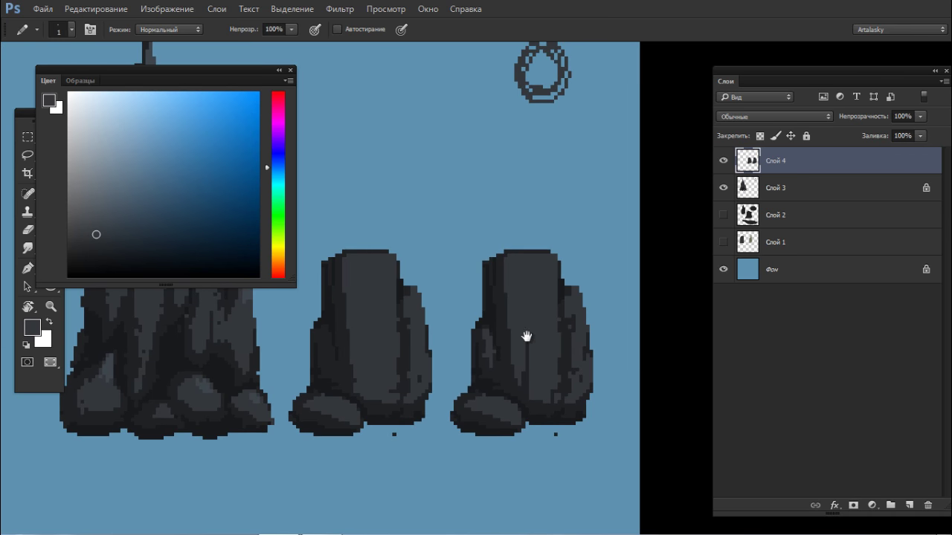
Deepen the shadows around the duplicate rock's base and boulder with the sampled darkest gray
left_click(538, 403, "alt")
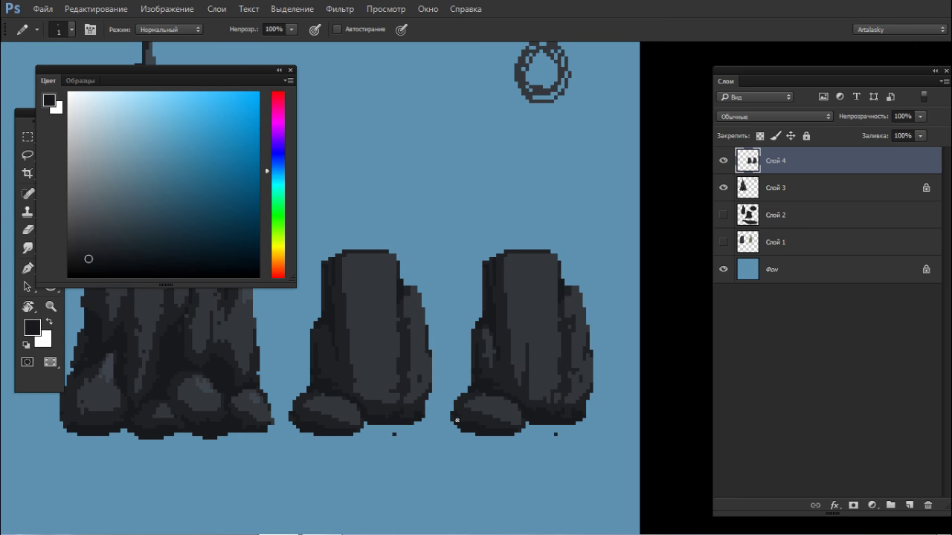
left_click_drag(484, 393, 480, 354)
scroll(491, 349, "up", 2)
key("e")
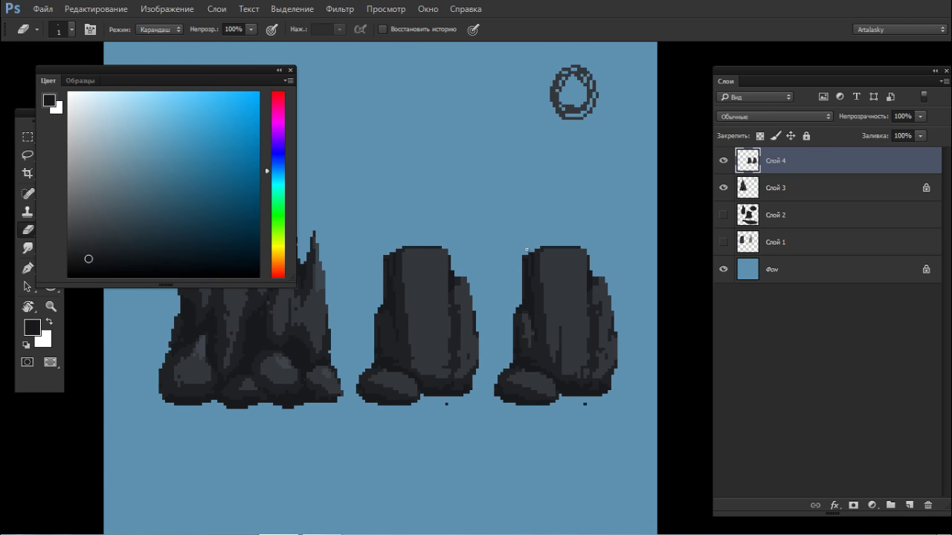
key("m")
mouse_move(521, 251)
left_mouse_down()
mouse_move(536, 276)
mouse_move(528, 283)
mouse_move(522, 256)
left_mouse_up()
key("ctrl+d")
left_click_drag(531, 266, 620, 311, "ctrl")
Paint streaky highlights down the spiky rock's three spikes and onto its boulders in the sampled lighter blue-gray
key("b")
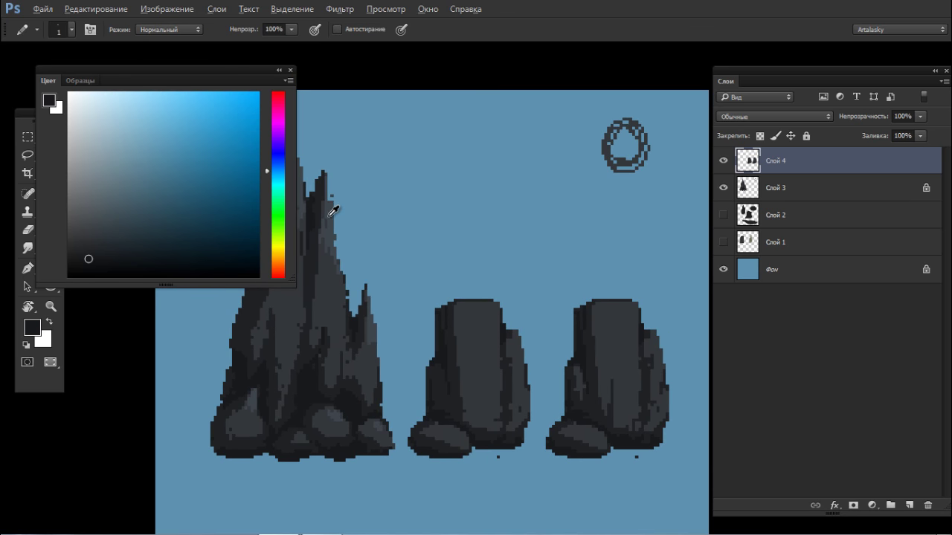
left_click(331, 218, "alt")
left_click_drag(406, 281, 479, 292)
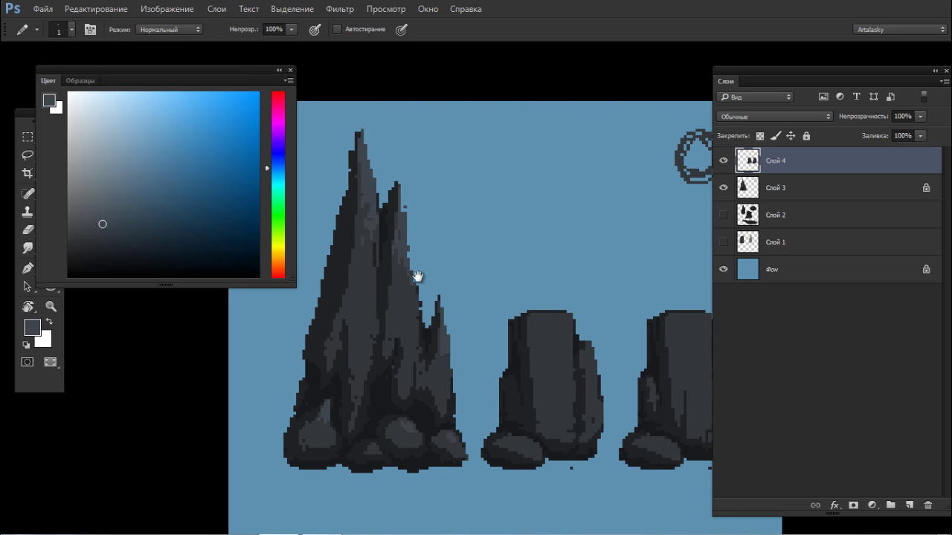
mouse_move(364, 210)
left_mouse_down()
mouse_move(357, 270)
mouse_move(369, 222)
mouse_move(373, 304)
left_mouse_up()
mouse_move(373, 232)
left_mouse_down()
mouse_move(376, 262)
mouse_move(359, 217)
left_mouse_up()
left_click_drag(396, 270, 398, 284)
left_click_drag(401, 237, 401, 243)
left_click_drag(402, 260, 402, 308)
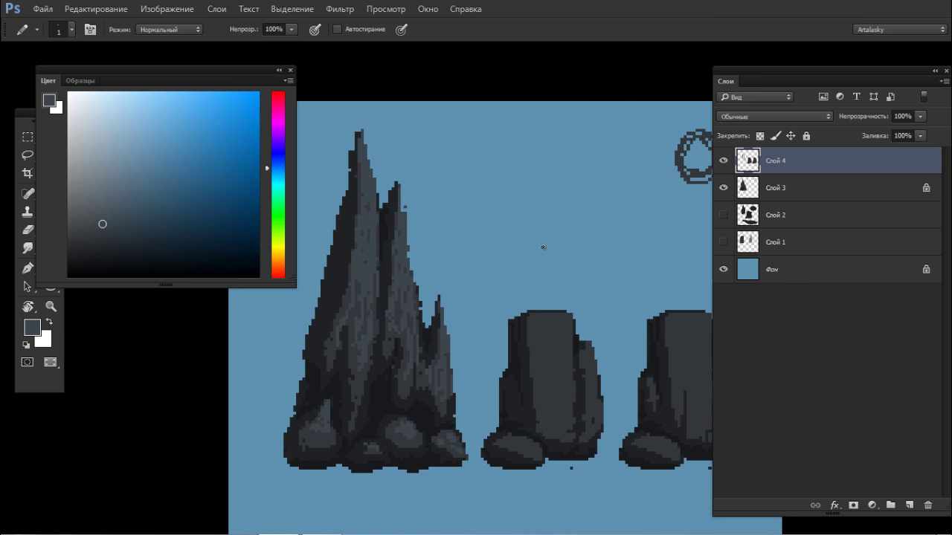
Lock Слой 4's transparent pixels and paint blue-gray highlights along the top of the duplicate rock's front face and right facet
left_click_drag(534, 325, 466, 310)
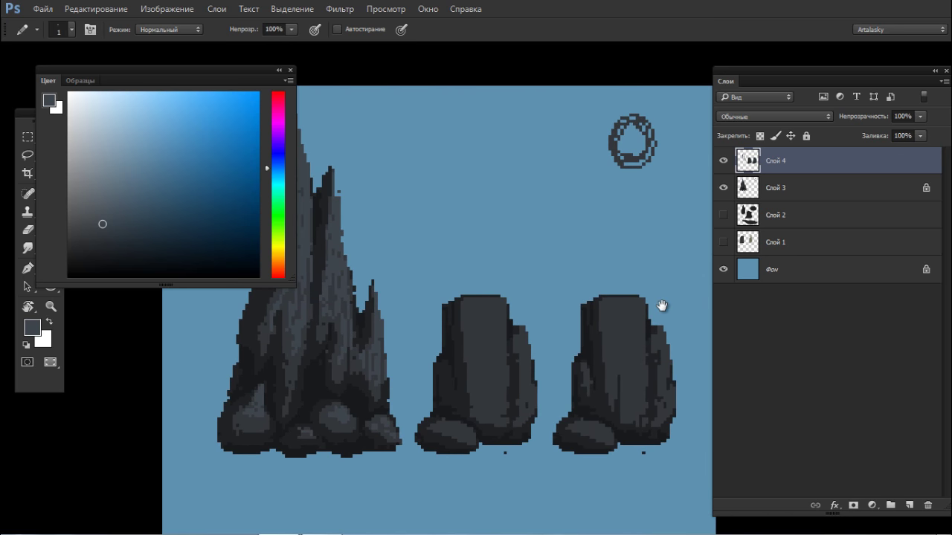
scroll(619, 316, "up", 2)
left_click(760, 139)
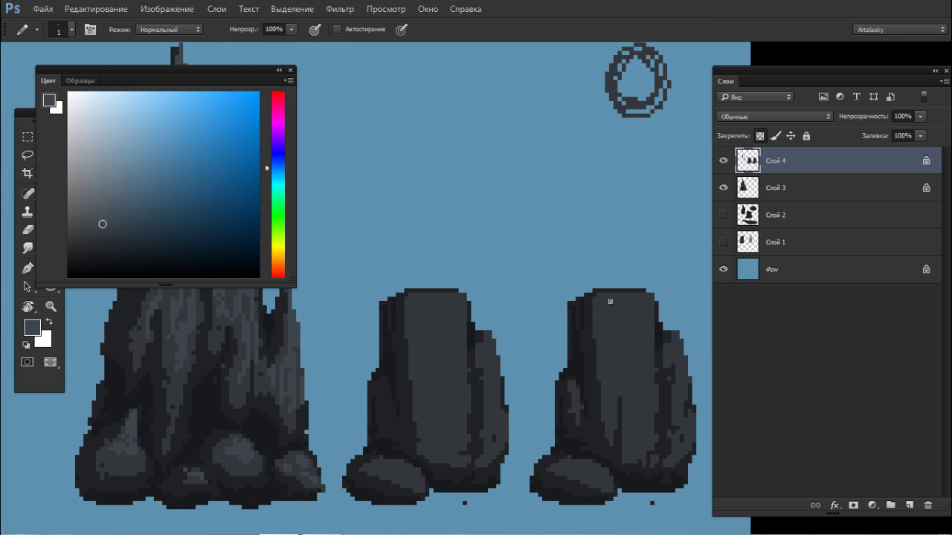
mouse_move(597, 302)
left_mouse_down()
mouse_move(624, 319)
mouse_move(623, 298)
mouse_move(639, 305)
mouse_move(640, 323)
mouse_move(648, 309)
mouse_move(650, 348)
mouse_move(650, 306)
mouse_move(597, 313)
mouse_move(598, 321)
left_mouse_up()
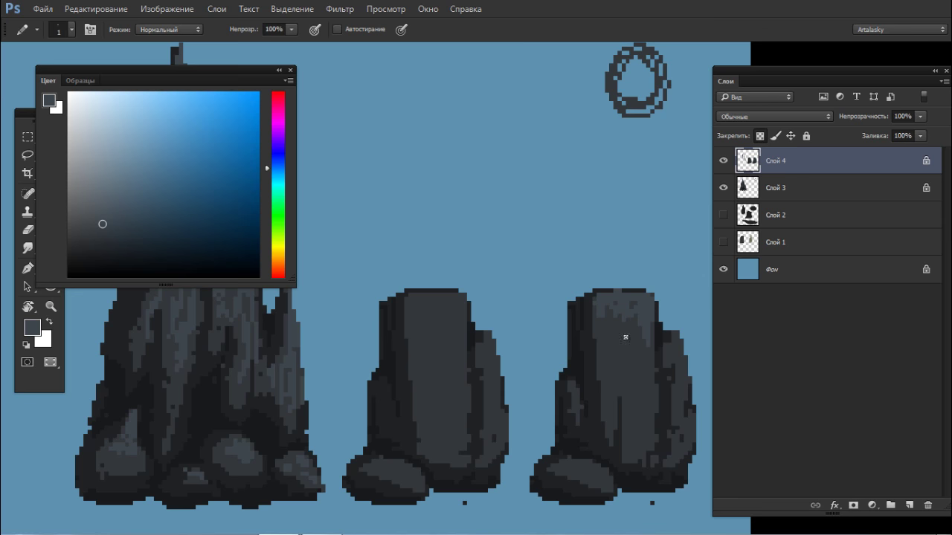
mouse_move(624, 320)
left_mouse_down()
mouse_move(626, 337)
mouse_move(638, 317)
mouse_move(653, 357)
mouse_move(678, 343)
mouse_move(674, 355)
left_mouse_up()
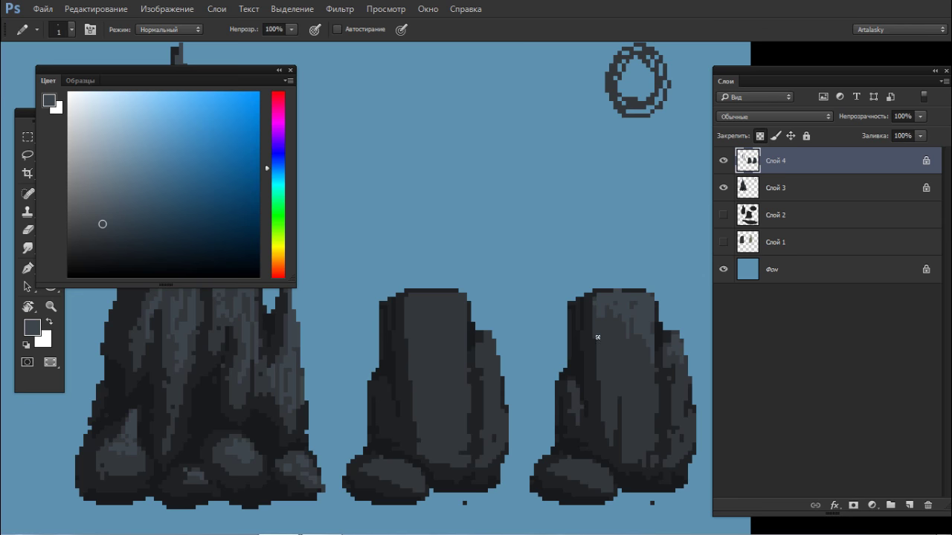
Enable Transfer for the 1 px pencil, soften the highlight's lower edge on the duplicate's front face, and sample an intermediate shade
key("F6")
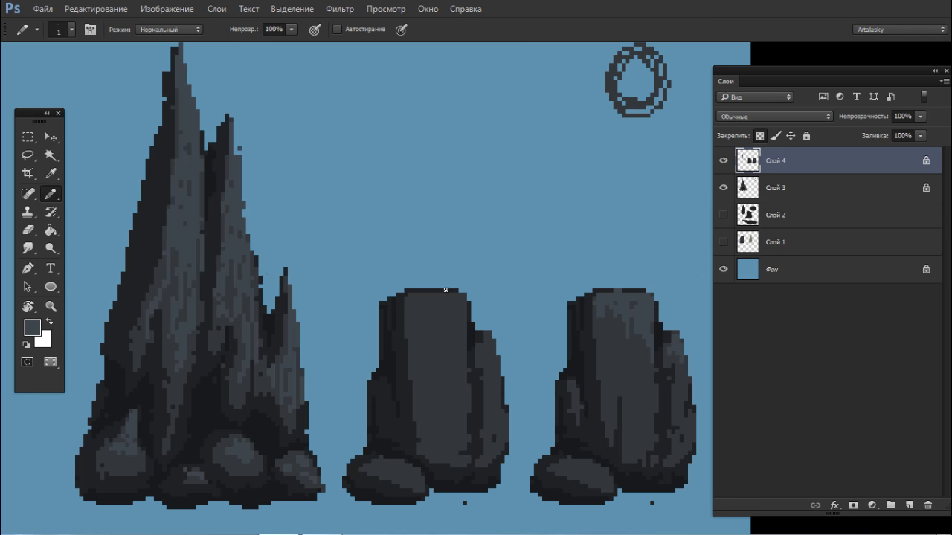
key("F6")
key("F5")
left_click(22, 214)
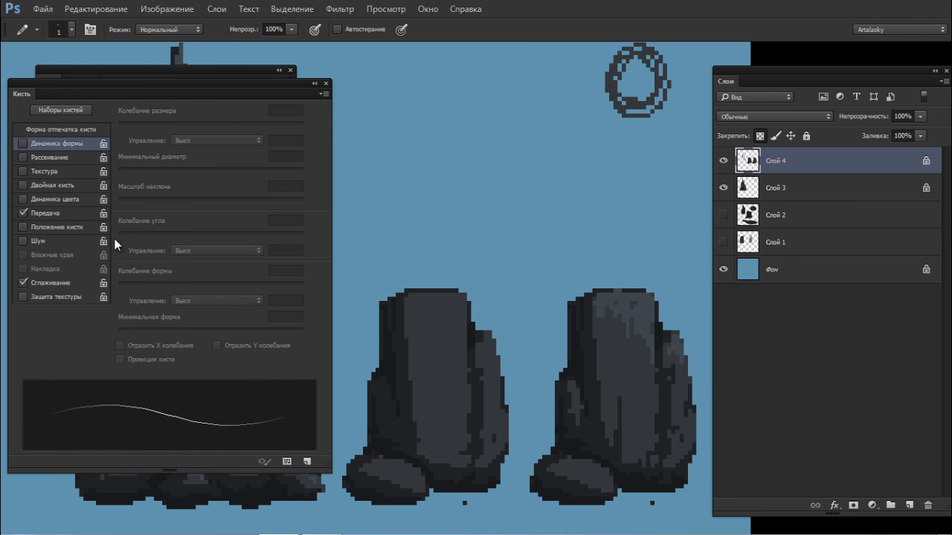
key("F5")
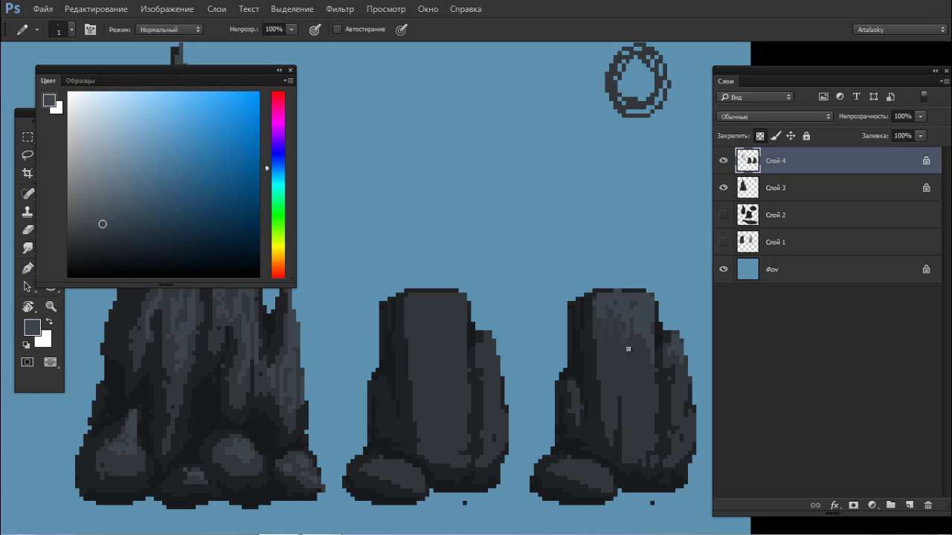
scroll(602, 330, "up", 2)
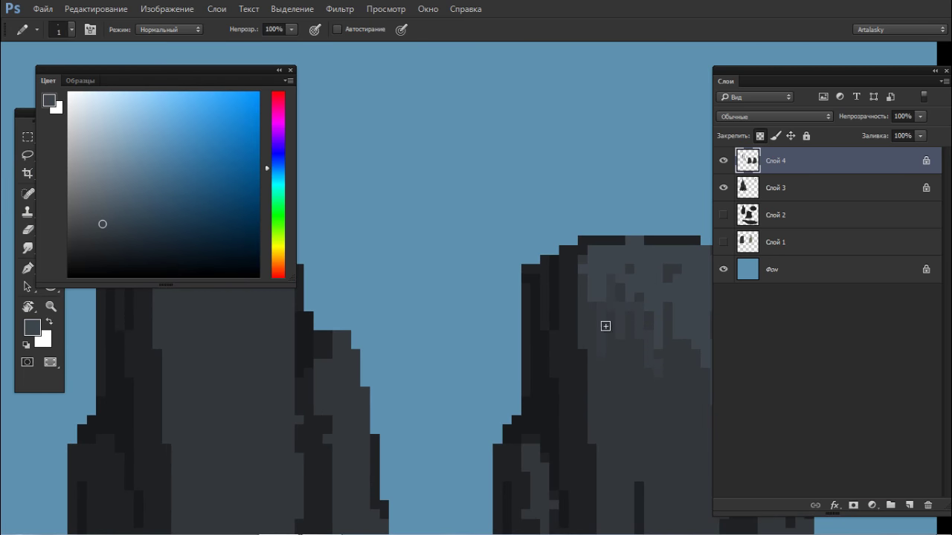
left_click(622, 308, "alt")
left_click(623, 307, "alt")
scroll(562, 311, "down", 2)
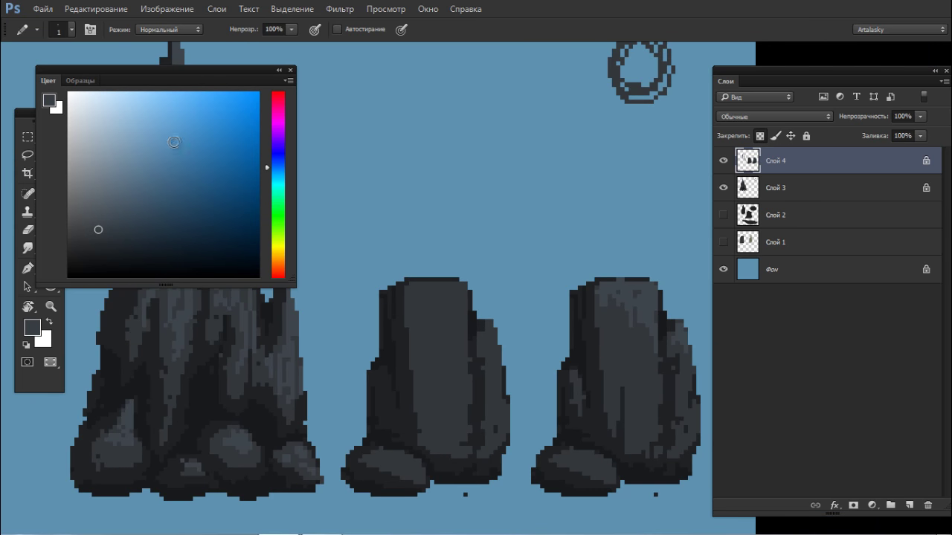
Disable the brush's Transfer option and fill the duplicate rock's front face with the sampled intermediate blue-gray
key("F5")
left_click(23, 212)
key("F5")
key("g")
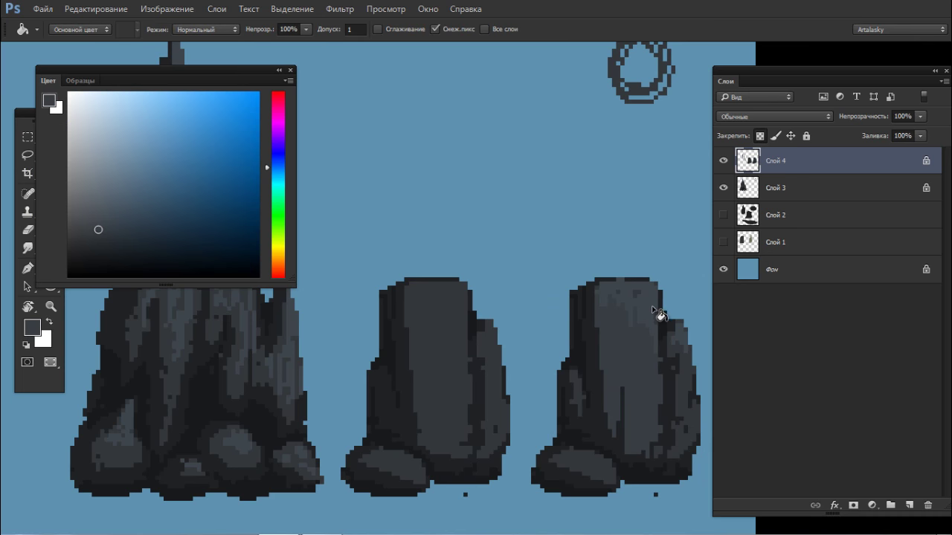
Paint vertical streaks down the duplicate rock's front face with sampled shades to break up the flat fill
key("b")
key("h")
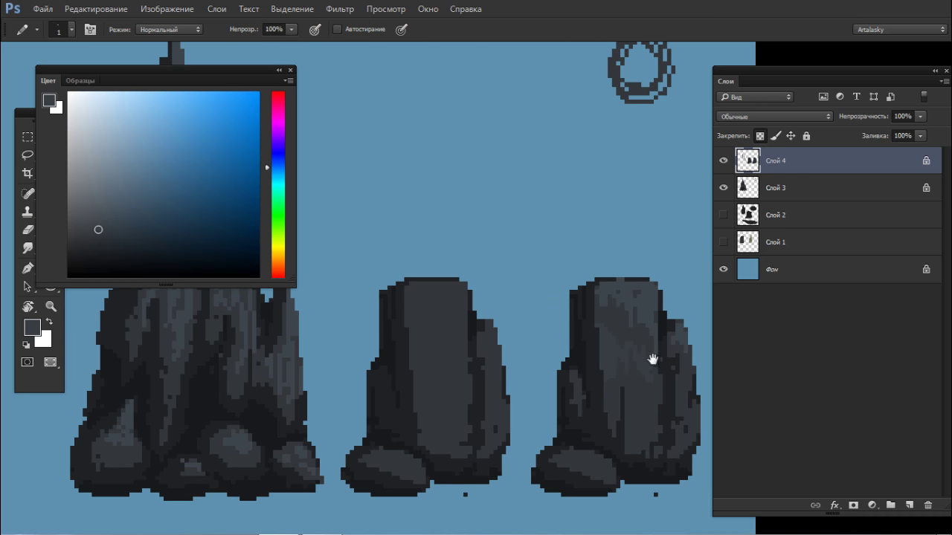
key("g")
key("b")
left_click(630, 301, "alt")
key("ctrl+space")
mouse_move(625, 332)
left_mouse_down()
mouse_move(587, 327)
mouse_move(650, 357)
left_mouse_up()
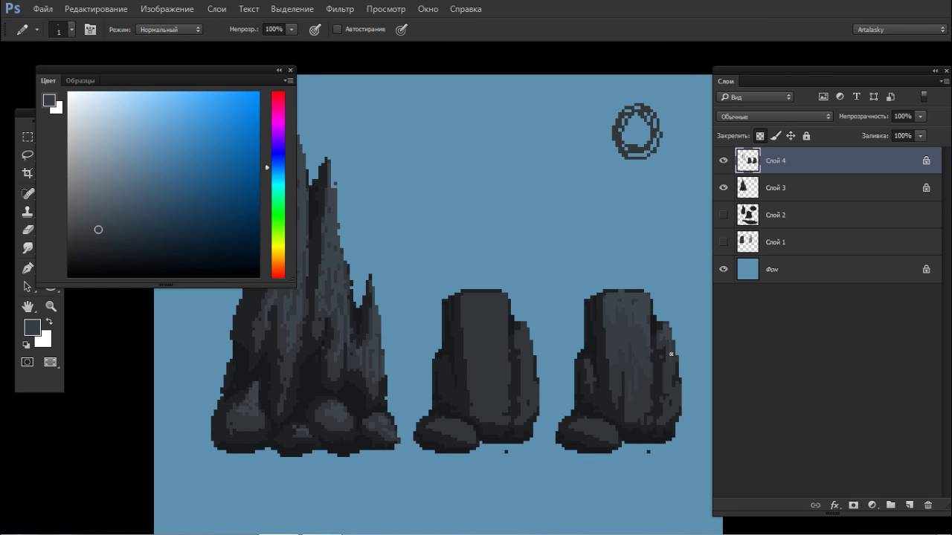
Divide the duplicate rock's boulder into two smaller stones using dark and gray shades sampled from the rock
left_click(626, 410, "alt")
left_click(600, 400, "alt")
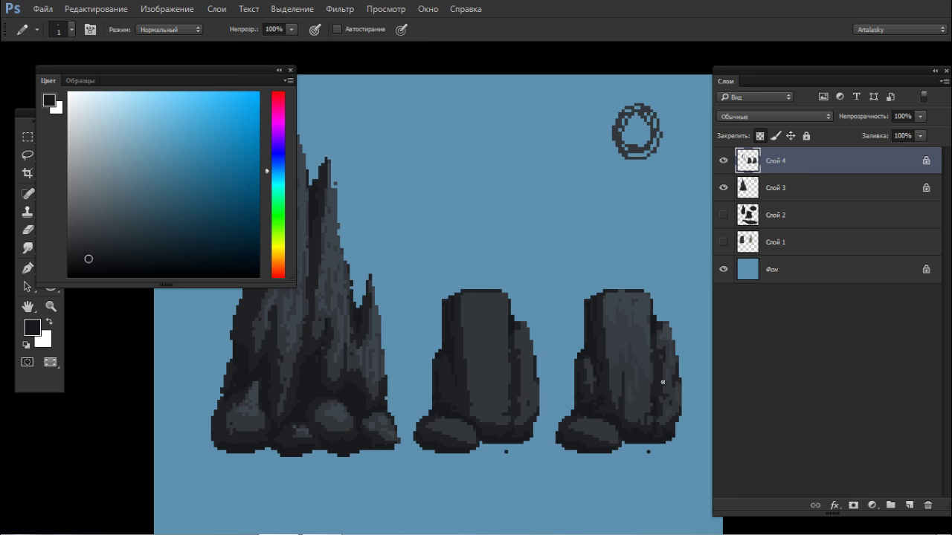
left_click(593, 441, "alt")
left_click(589, 434)
left_click(578, 438, "alt")
left_click(596, 444, "alt")
Unlock Слой 4's transparent pixels, erase a small notch between the two stones' bottom edges, and view the canvas full screen
key("e")
mouse_move(593, 450)
left_mouse_down()
mouse_move(583, 452)
mouse_move(605, 450)
left_mouse_up()
key("ctrl+z")
left_click(760, 137)
key("b")
key("e")
key("b")
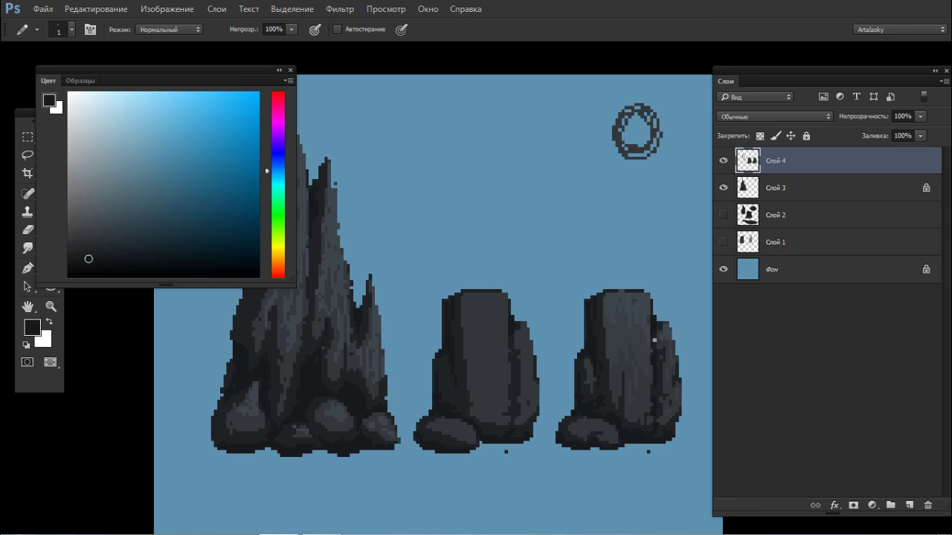
key("f")
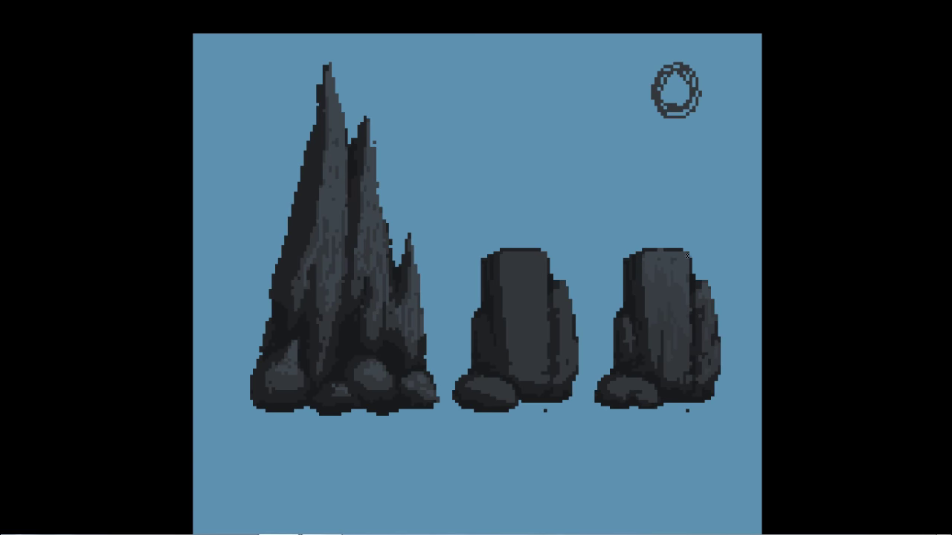